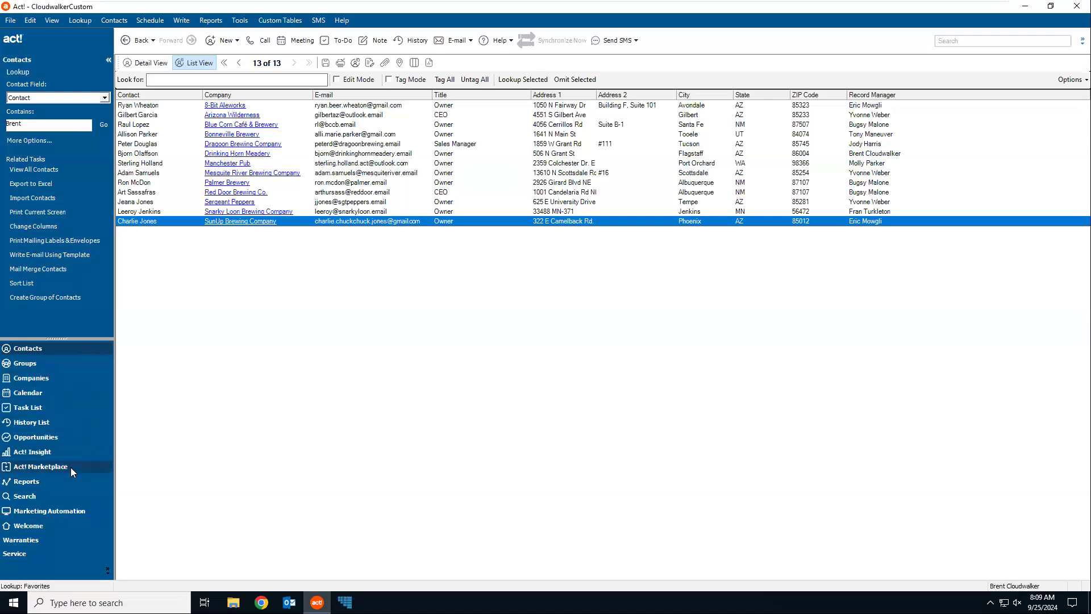
# Open the Warranties list and sort it first by Warranty Type, finally by Warranty Status in descending order
pyautogui.click(35, 540)
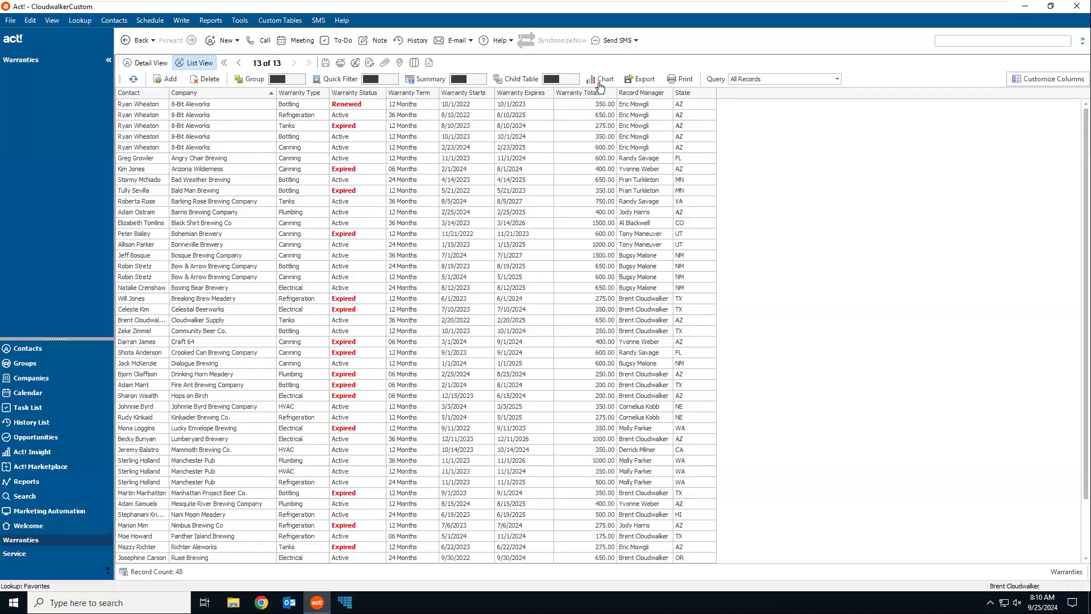
pyautogui.click(295, 95)
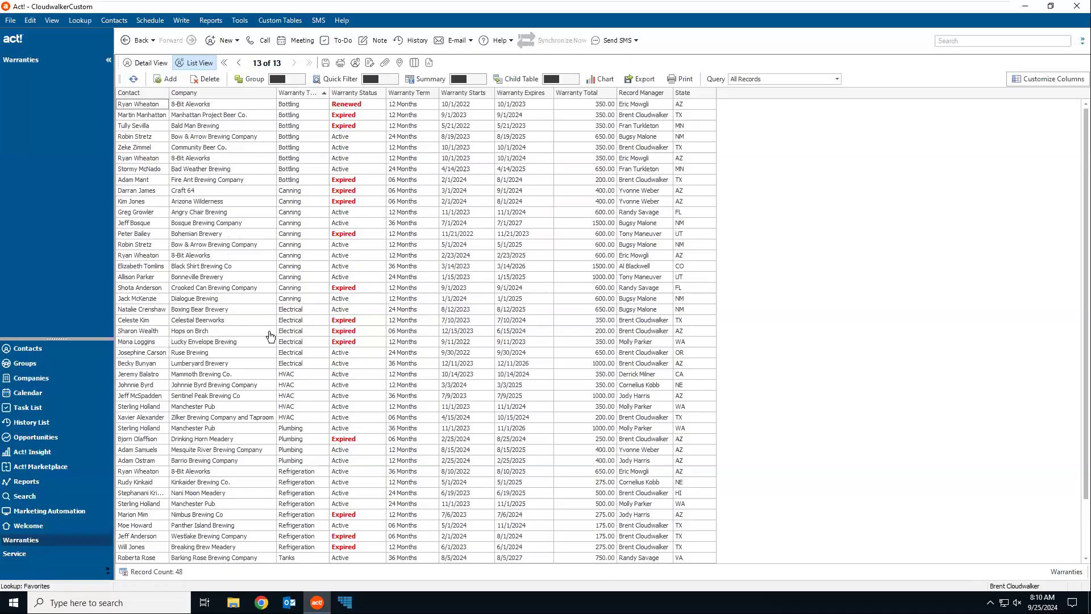
pyautogui.click(354, 95)
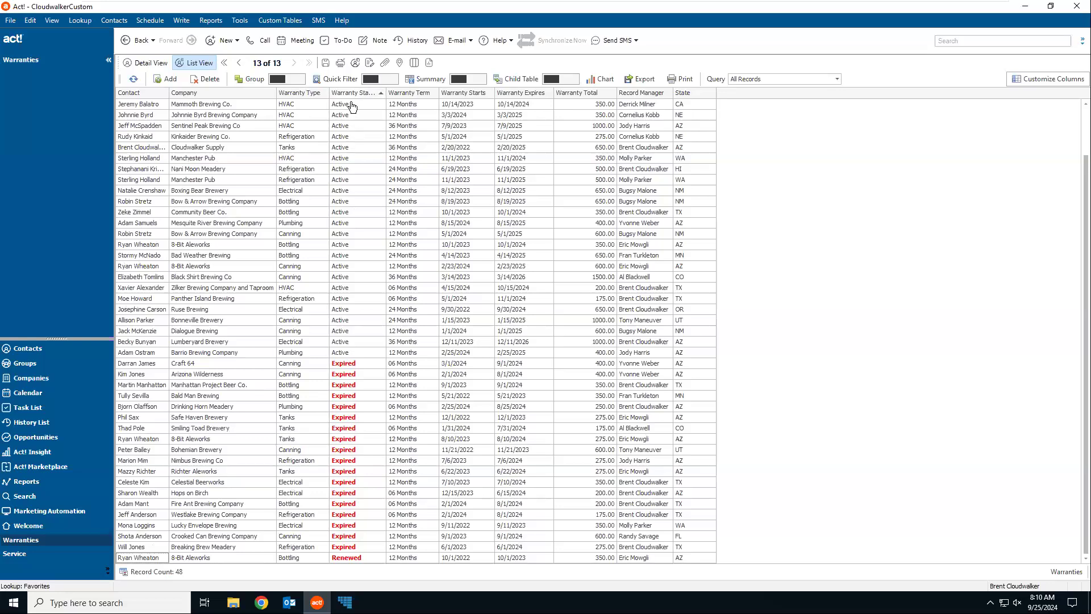
pyautogui.click(354, 95)
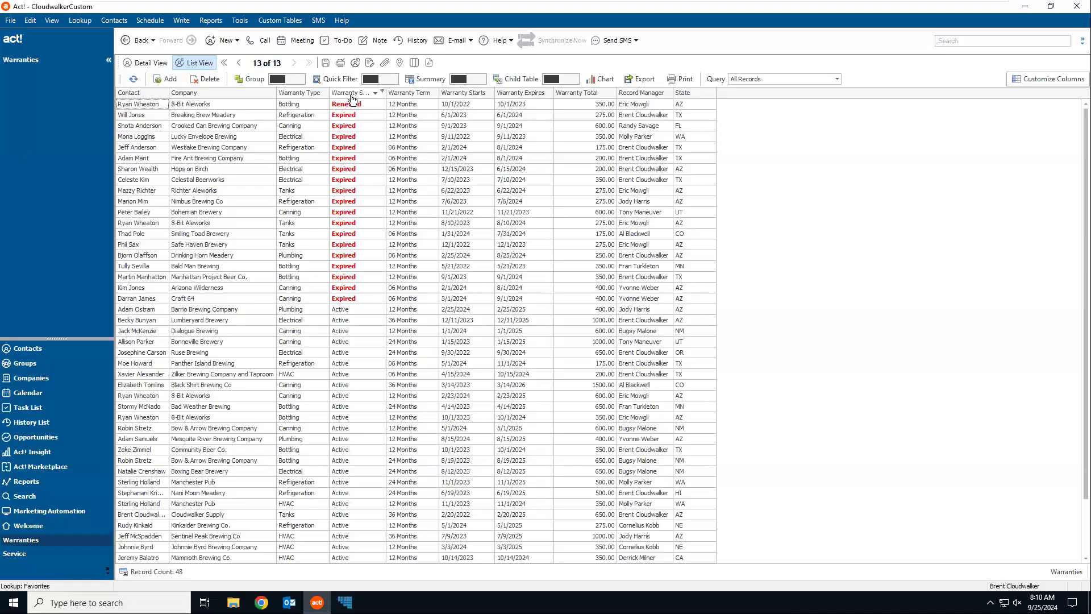
# Filter the Warranty Status column to Expired records and clear that filter again
pyautogui.click(382, 92)
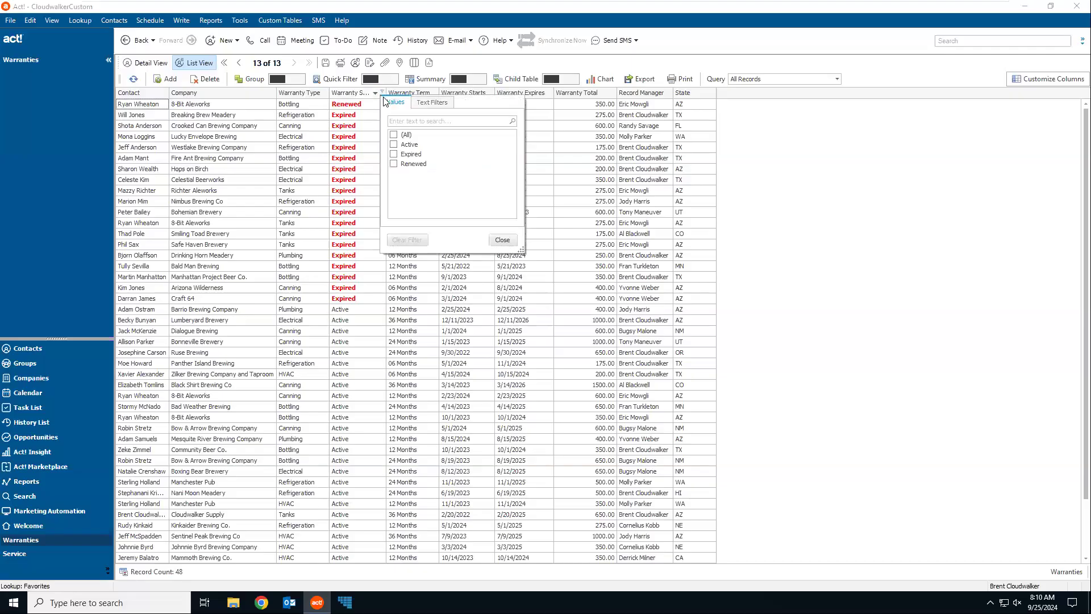
pyautogui.click(394, 154)
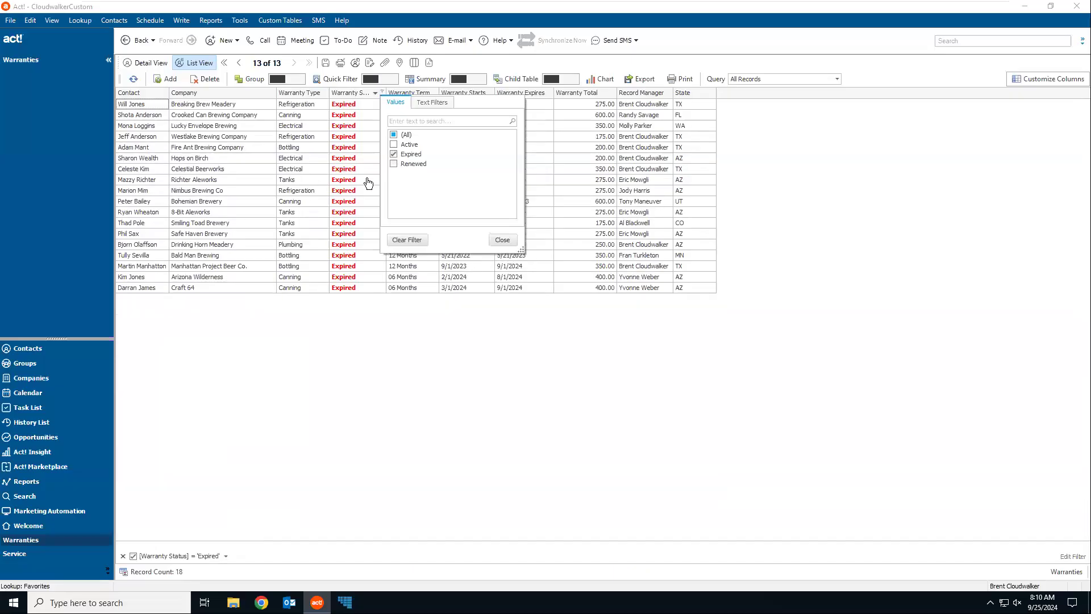
pyautogui.click(406, 239)
pyautogui.click(502, 240)
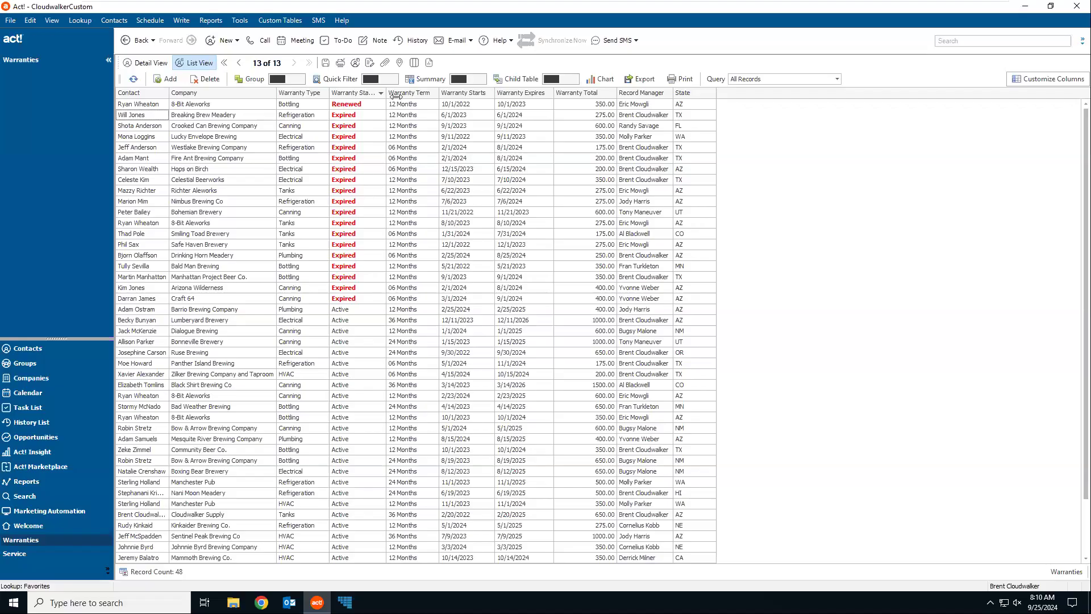
# Turn on grouping, group the warranties by Warranty Type, and expand and collapse the Canning group
pyautogui.click(277, 78)
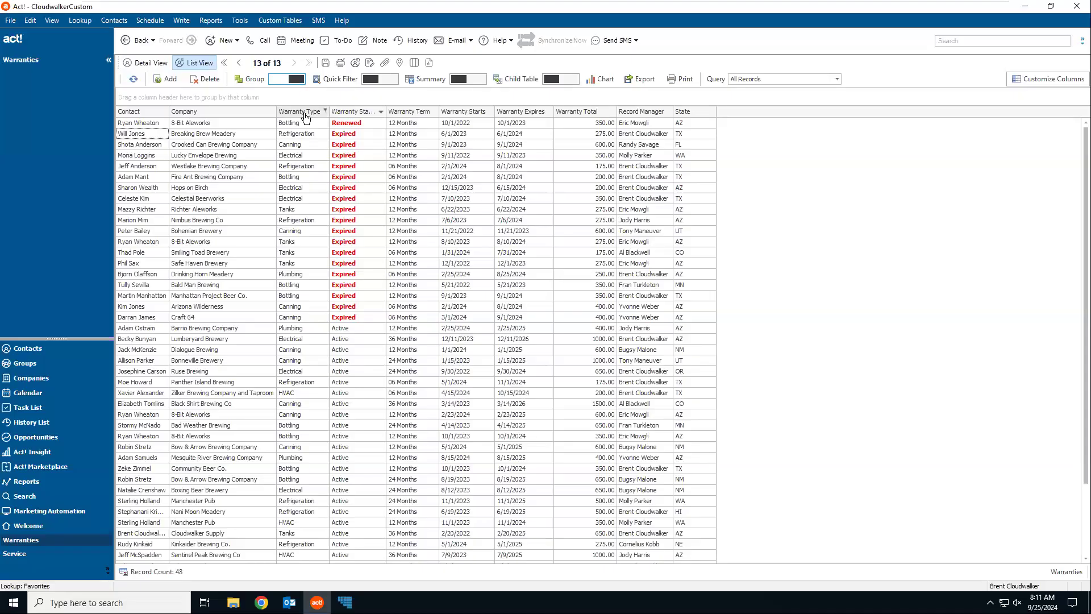
pyautogui.moveTo(295, 107); pyautogui.dragTo(270, 95)
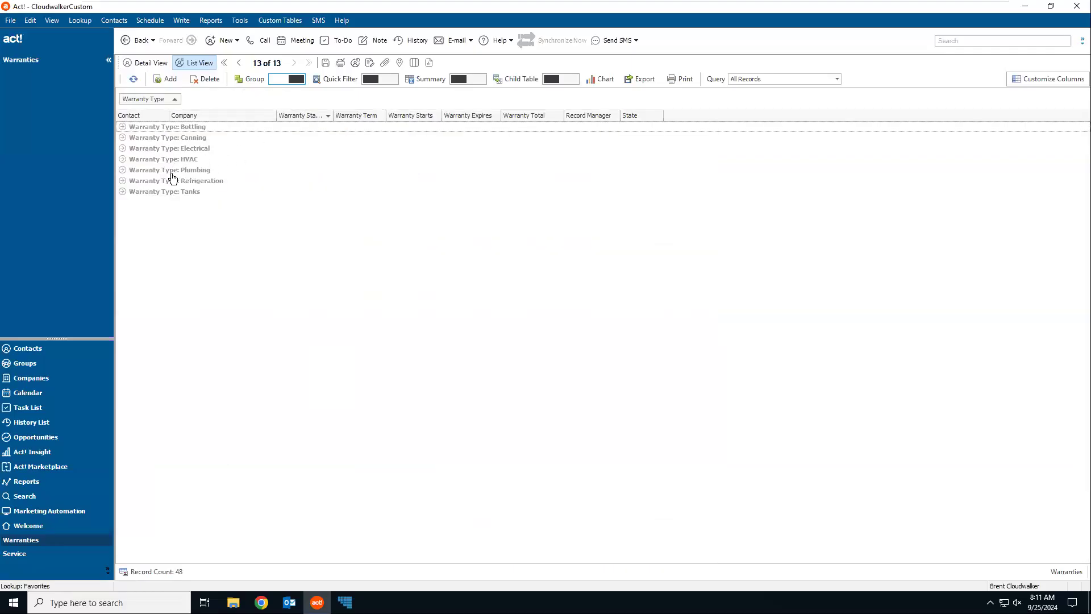
pyautogui.click(123, 138)
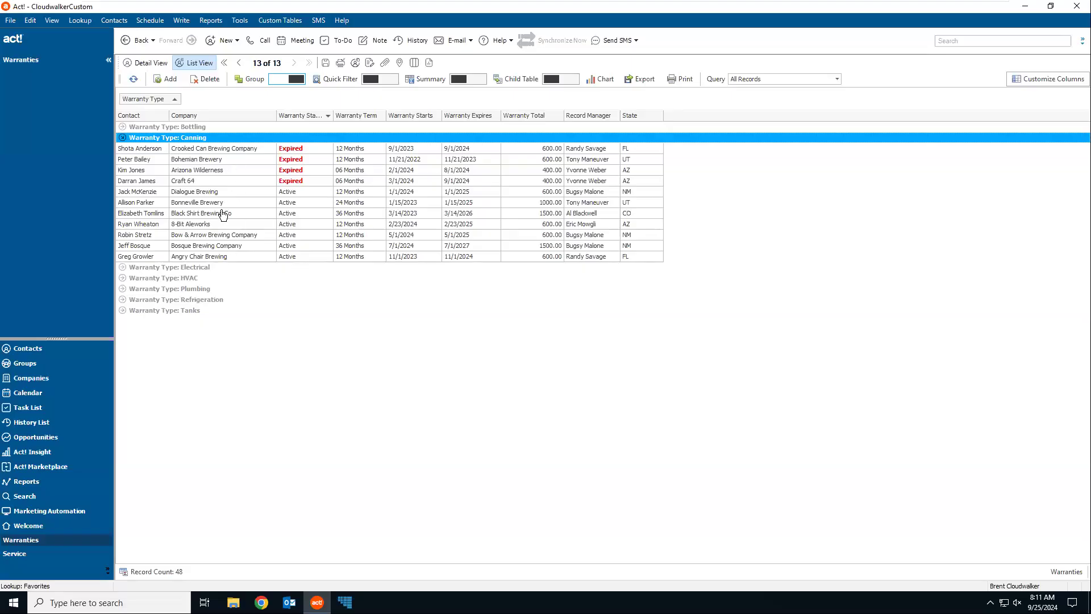
pyautogui.click(123, 138)
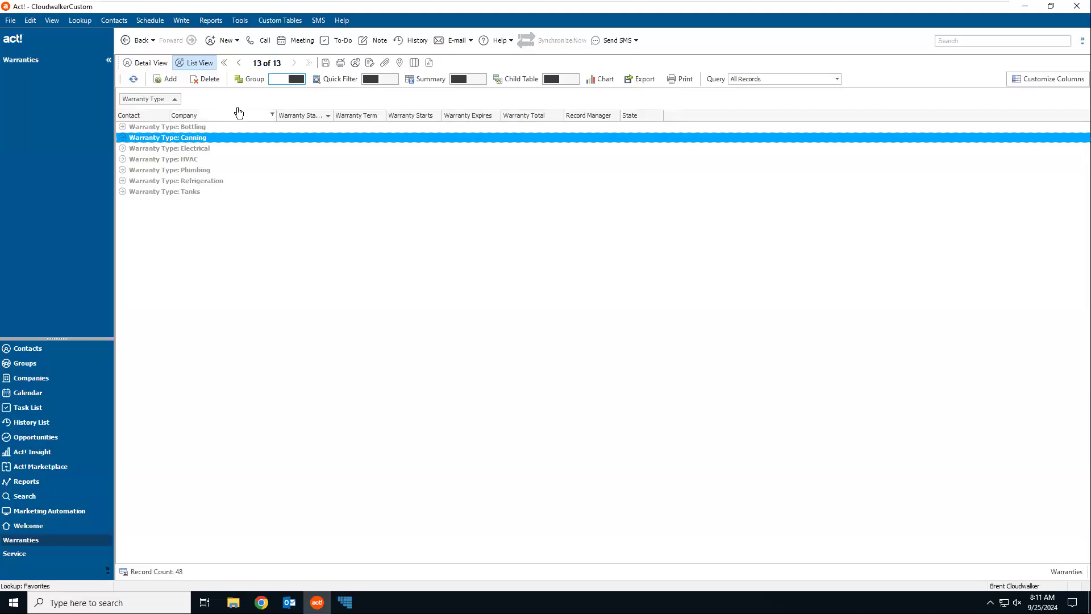
# Add Warranty Term as a second grouping level, expand Canning's 12 Months and 06 Months subgroups, and turn grouping off
pyautogui.moveTo(348, 116); pyautogui.dragTo(262, 103)
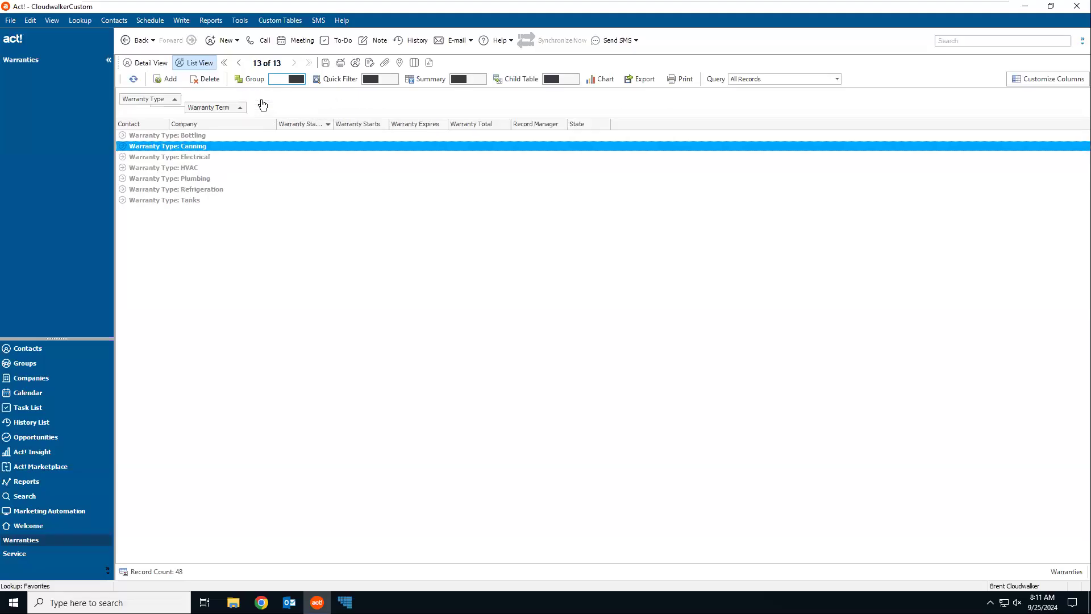
pyautogui.click(122, 146)
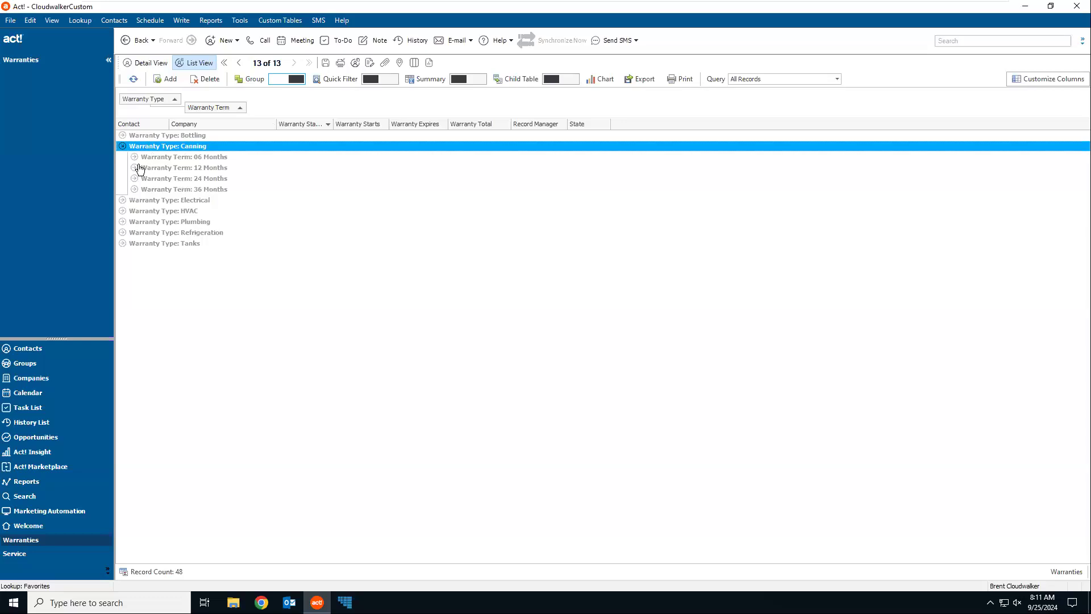
pyautogui.click(135, 168)
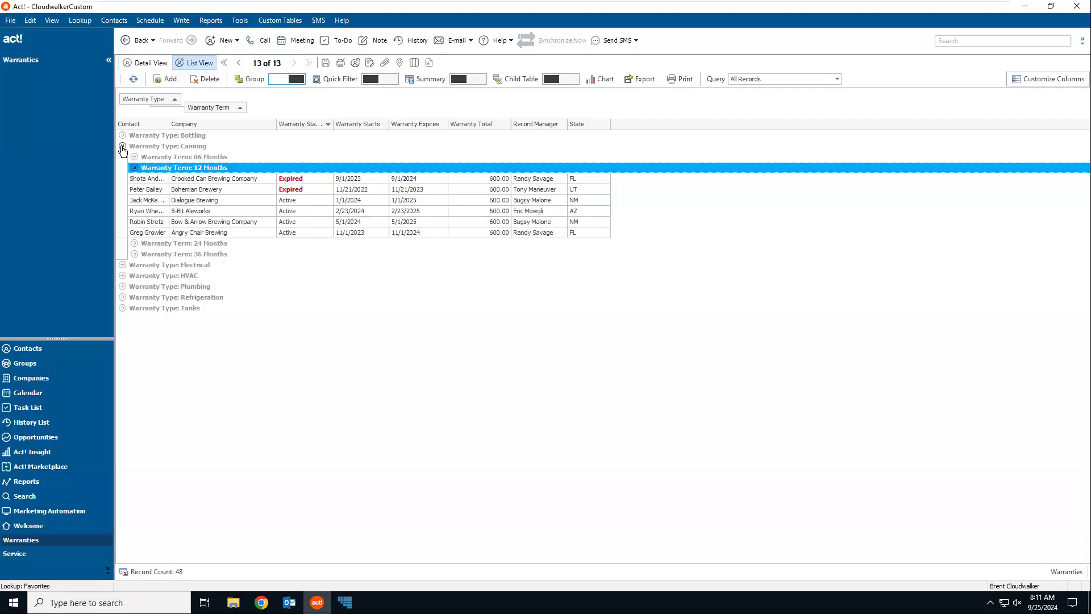
pyautogui.doubleClick(142, 151)
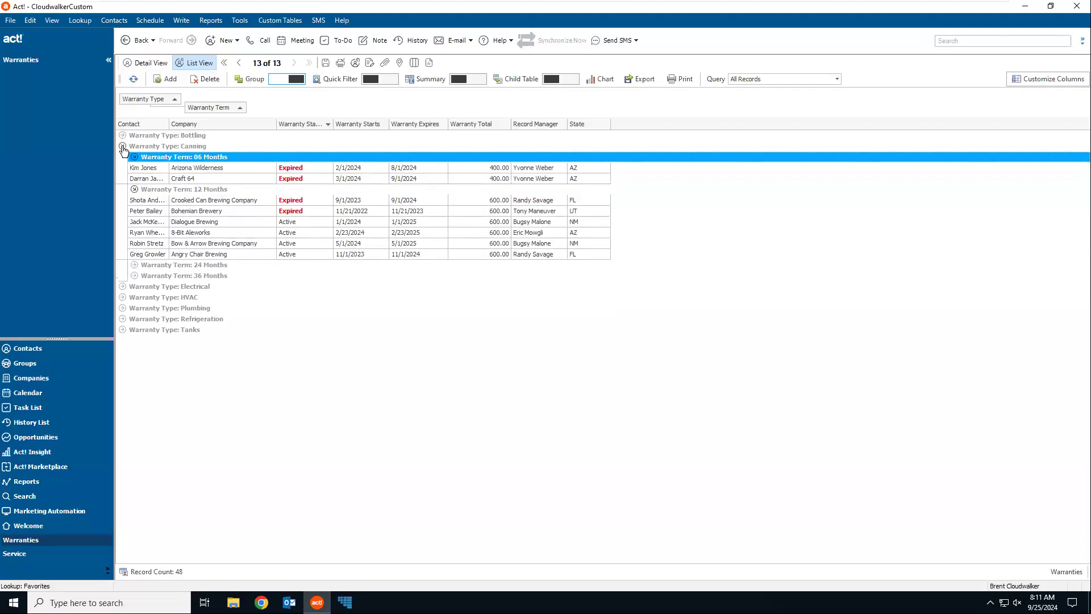
pyautogui.click(295, 79)
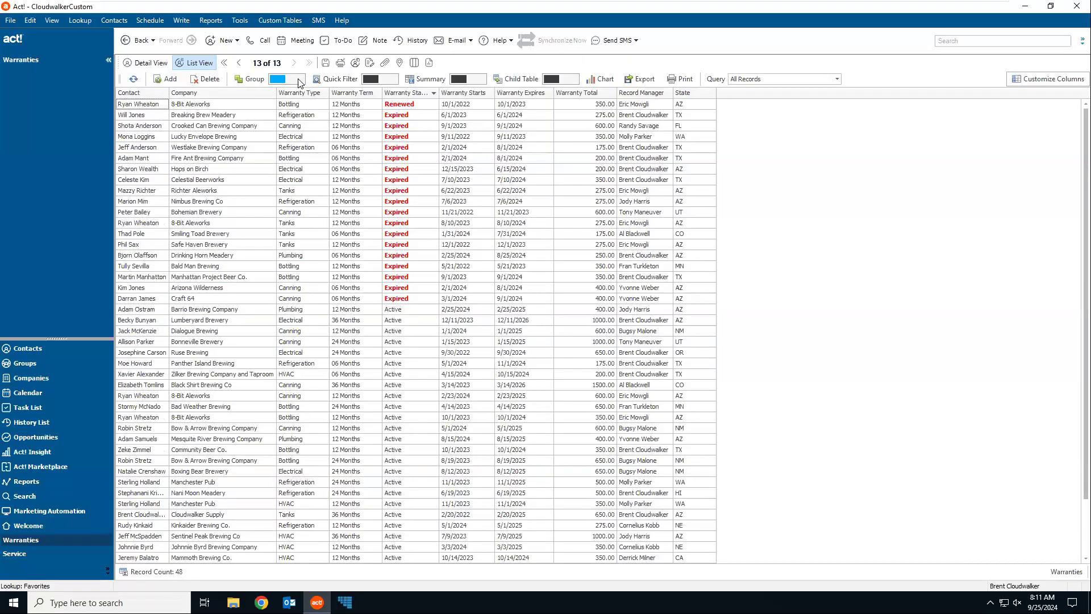
# Turn on the summary row and set the Warranty Total column's summary to Sum
pyautogui.click(460, 79)
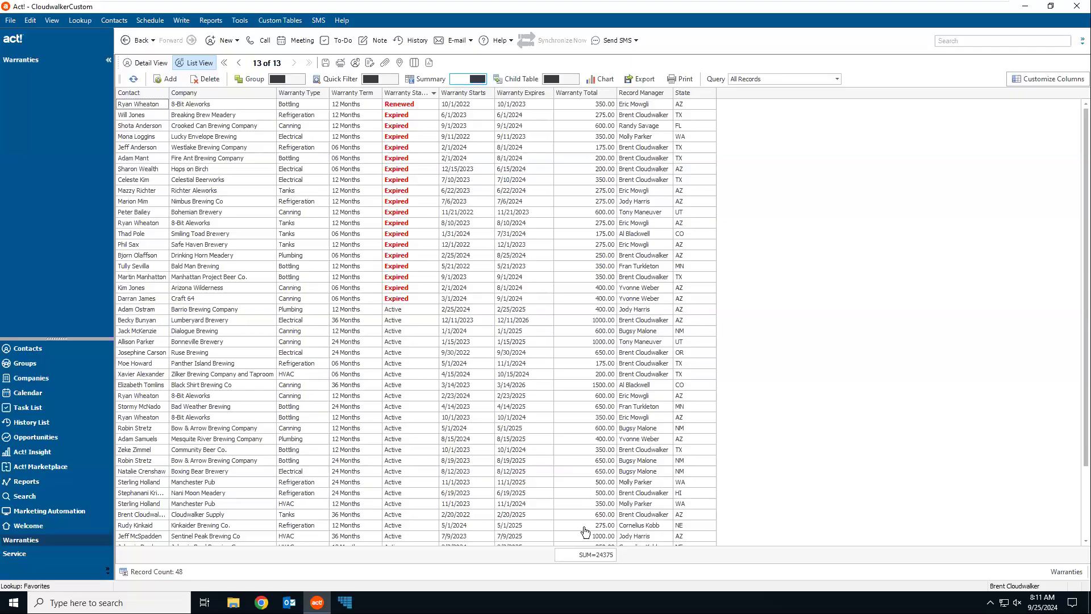
pyautogui.rightClick(574, 561)
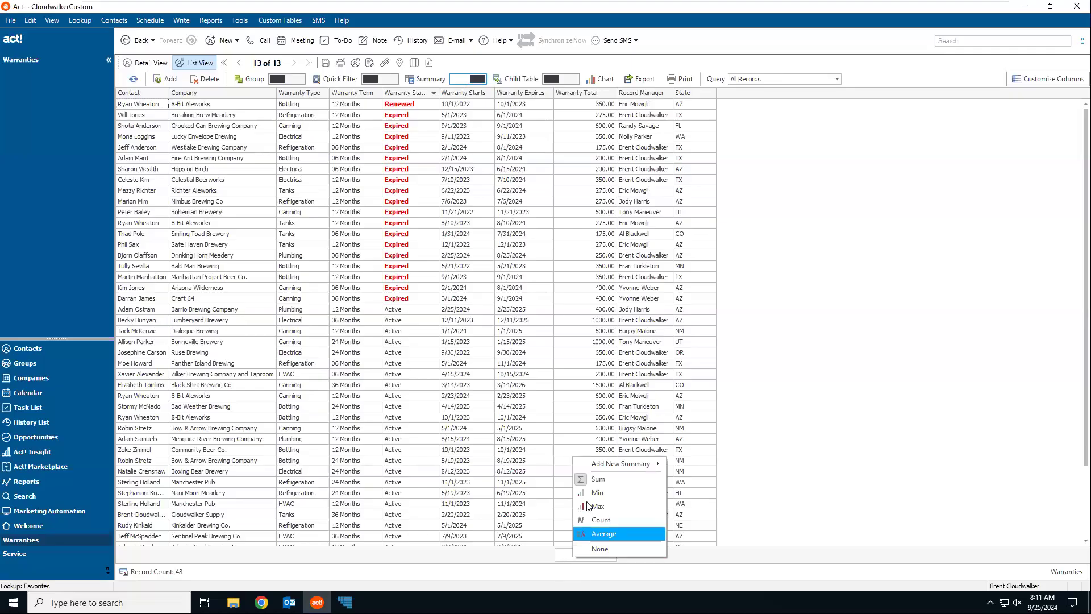
pyautogui.click(594, 477)
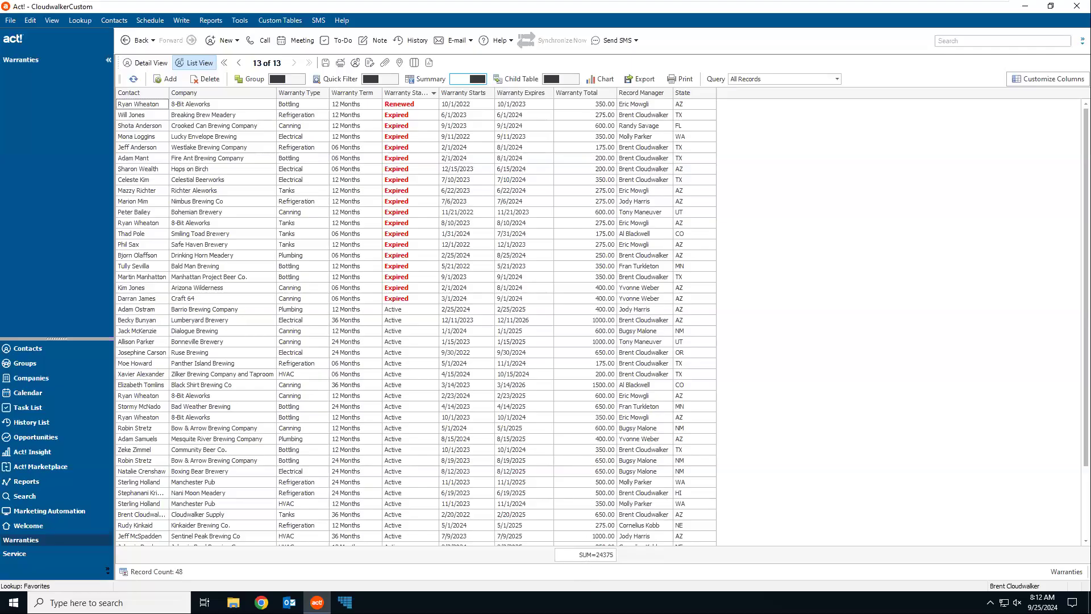
# Group the summarized warranties by Warranty Type, expand and collapse the Bottling group, and turn grouping and summaries off
pyautogui.click(275, 80)
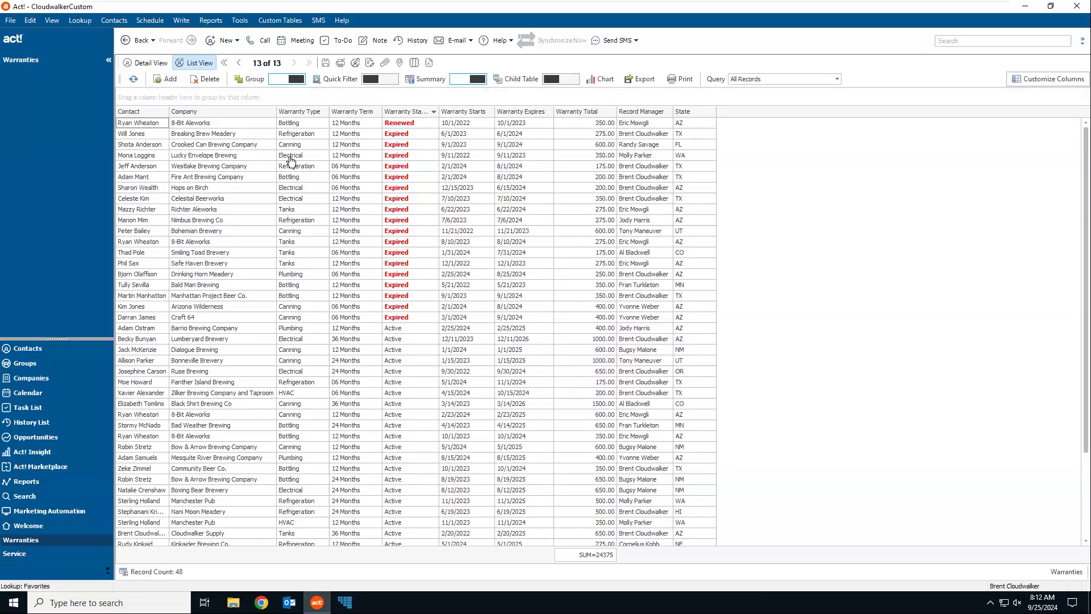
pyautogui.moveTo(302, 113); pyautogui.dragTo(281, 101)
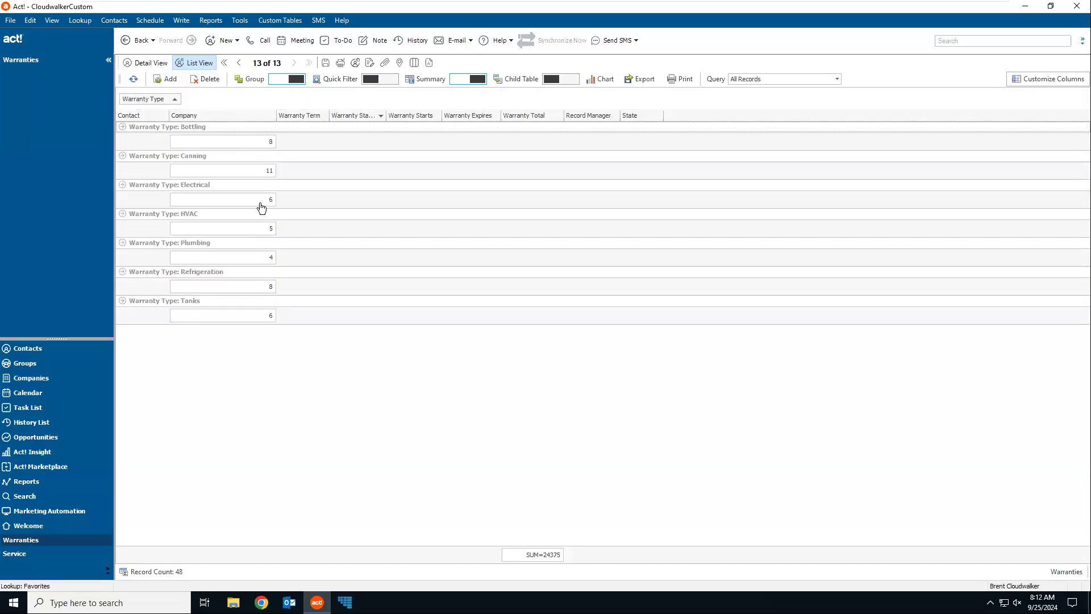
pyautogui.click(121, 127)
pyautogui.click(122, 127)
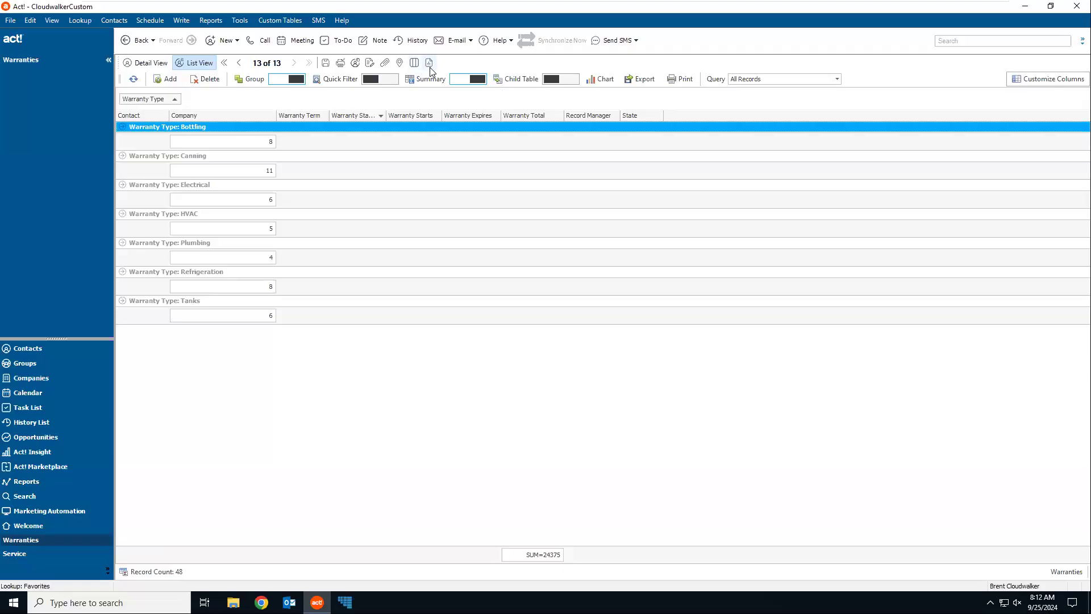
pyautogui.click(295, 79)
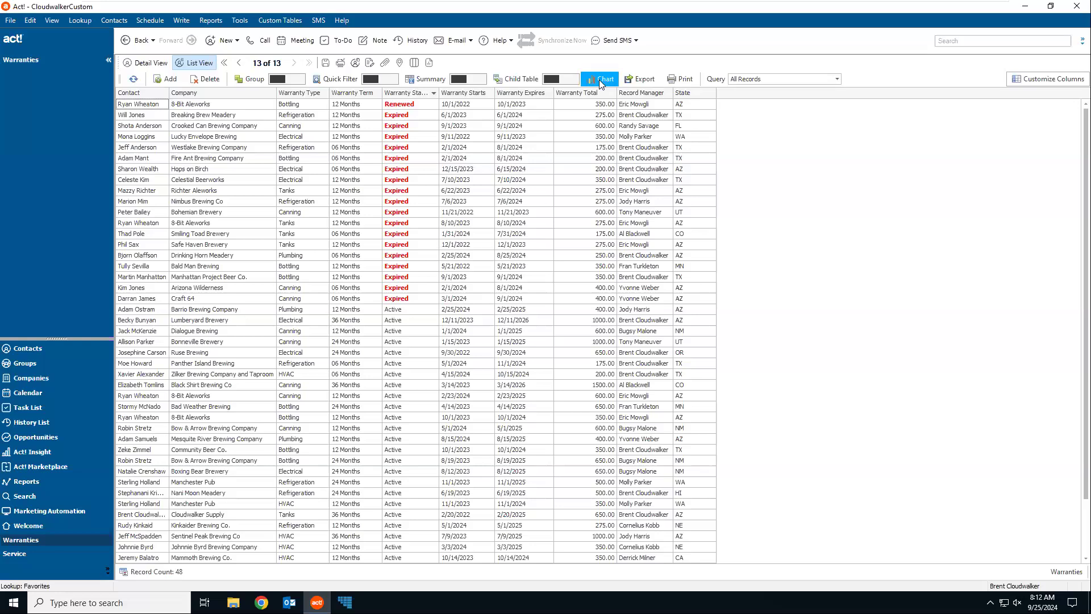
# Create a pie graph of the warranties with RECORD_MANAGER as category and the Sum of WARRANTY_TOTAL as value
pyautogui.click(599, 80)
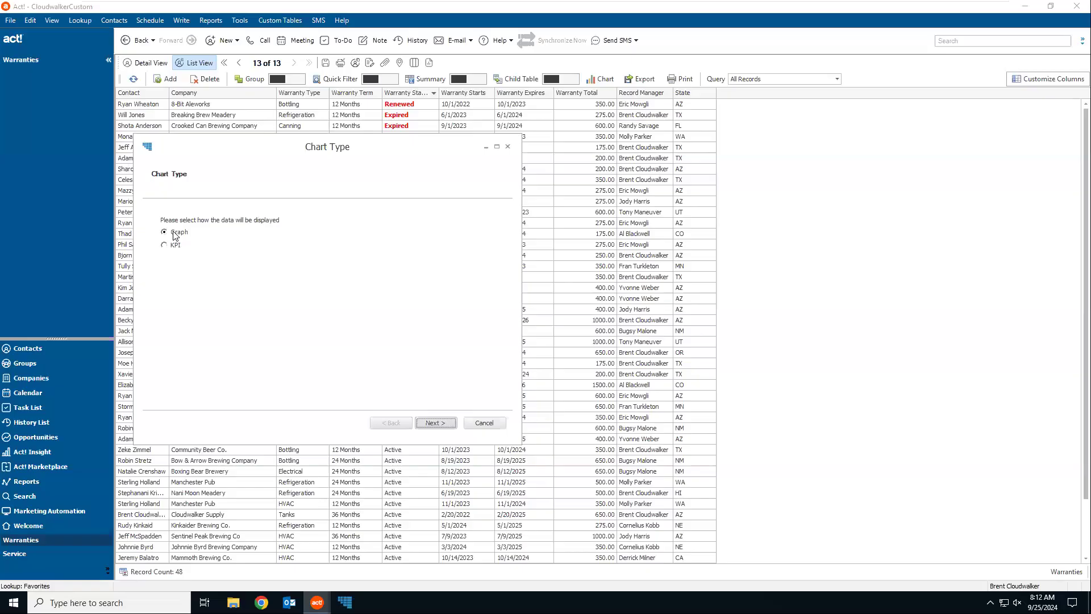
pyautogui.click(440, 426)
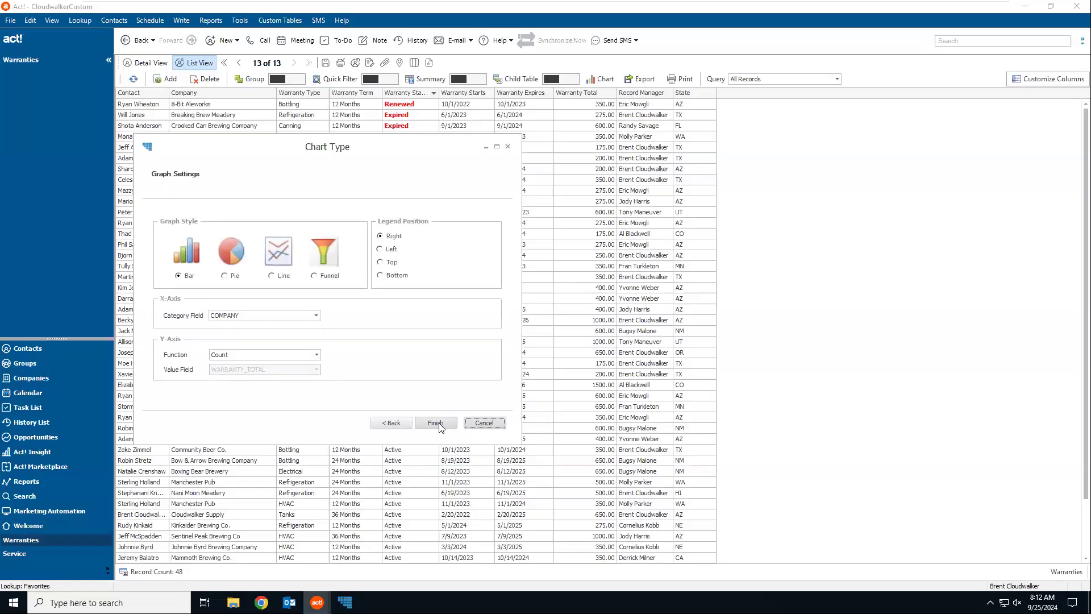
pyautogui.click(225, 276)
pyautogui.click(229, 319)
pyautogui.click(284, 344)
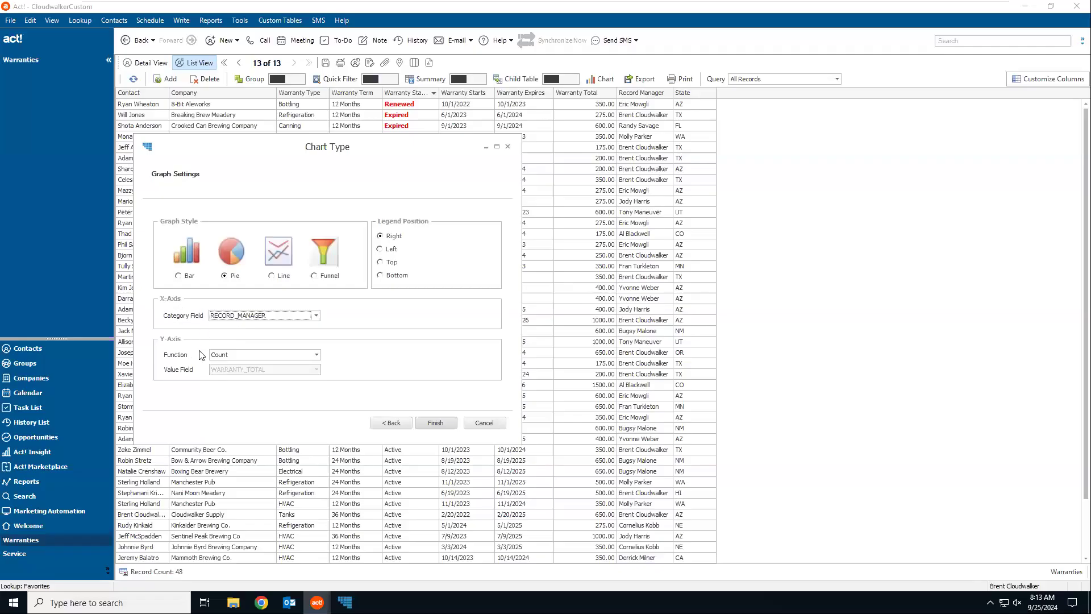
pyautogui.click(230, 357)
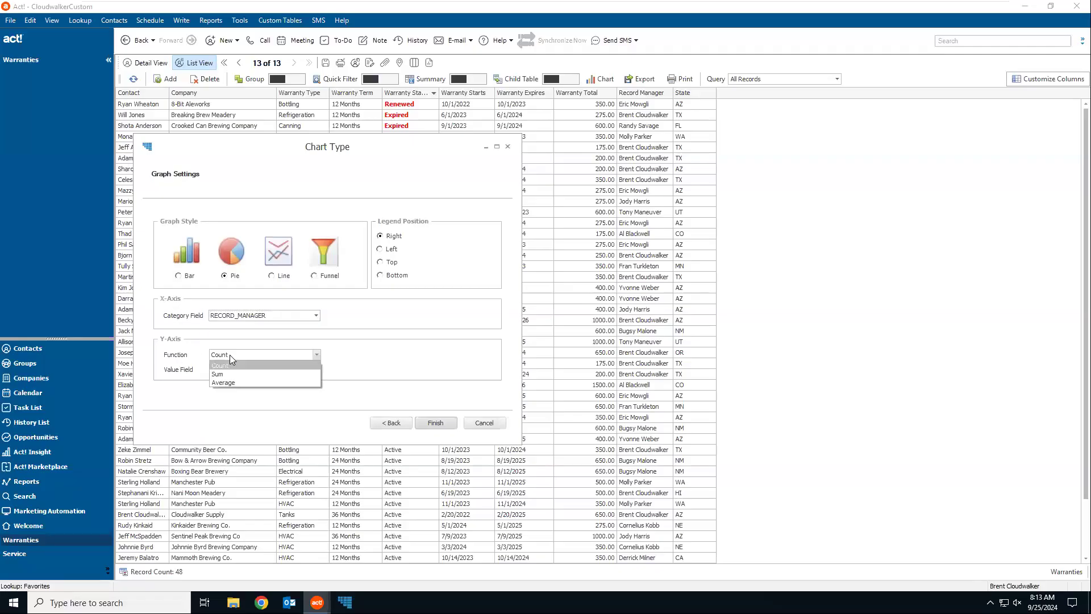
pyautogui.click(229, 373)
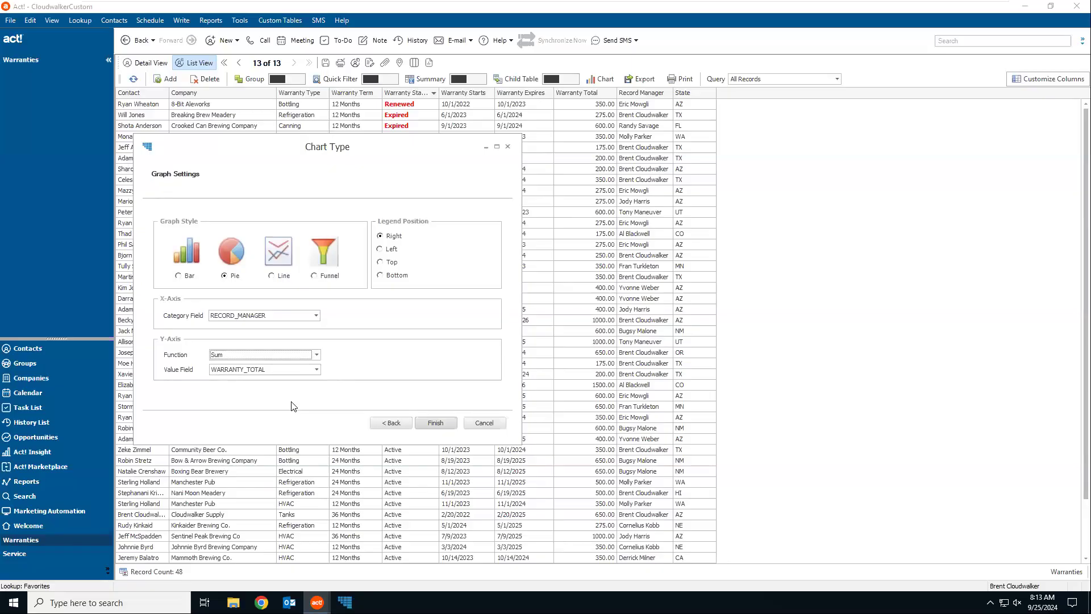
pyautogui.click(435, 424)
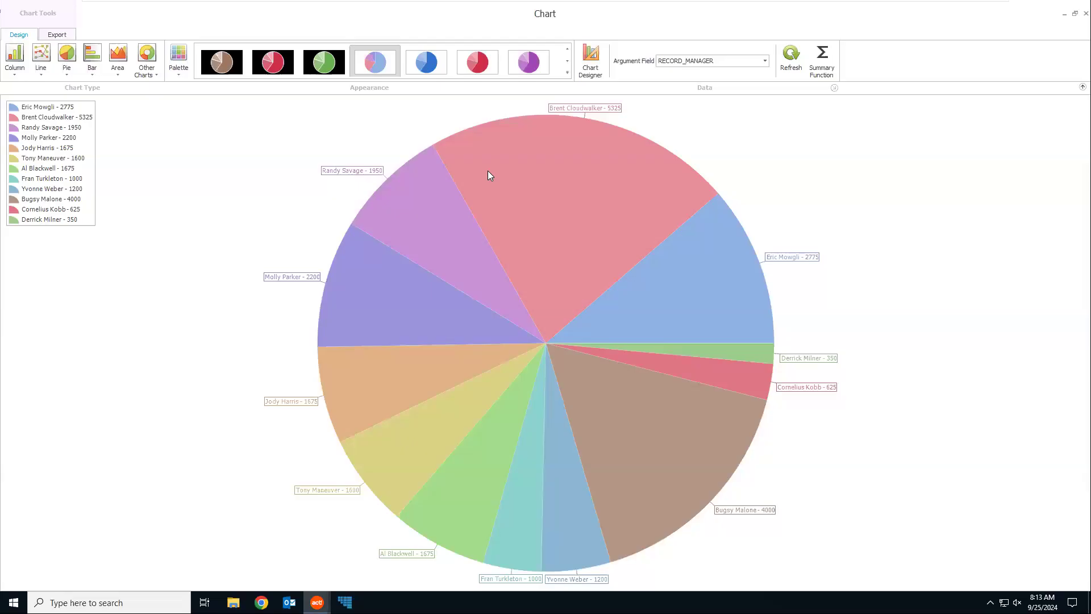
# Change the pie to a basic 2-D bar chart, view its export options, and close it to return to the Contacts list
pyautogui.click(92, 59)
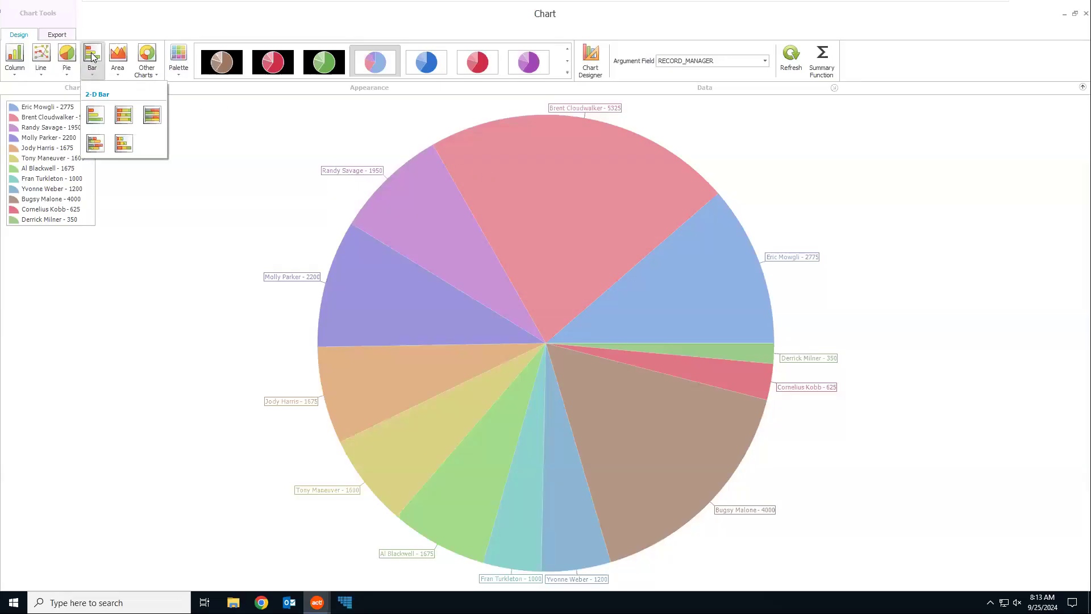
pyautogui.click(96, 114)
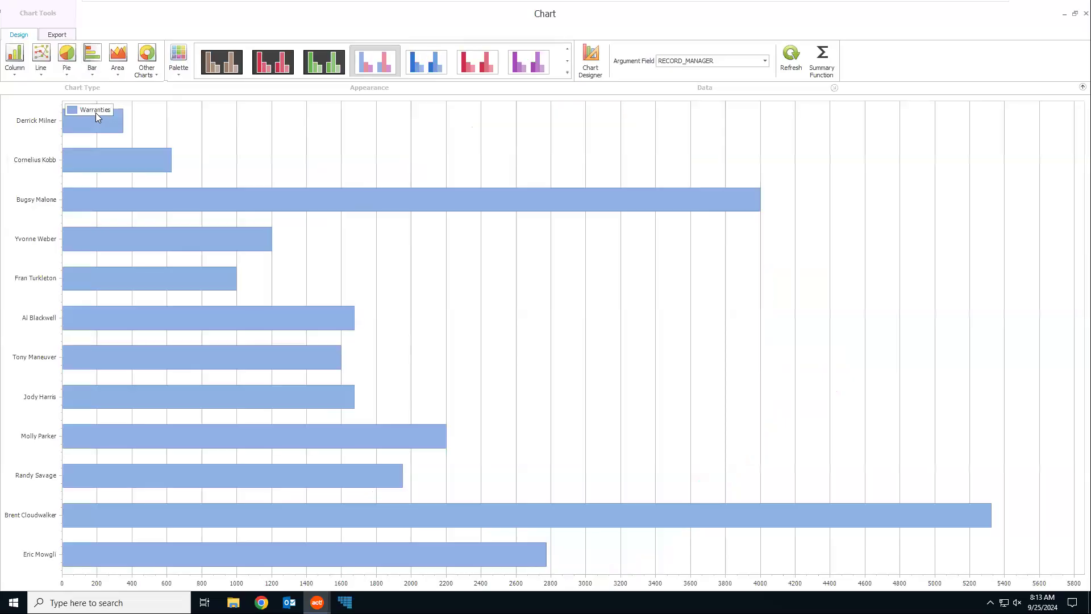
pyautogui.moveTo(552, 480)
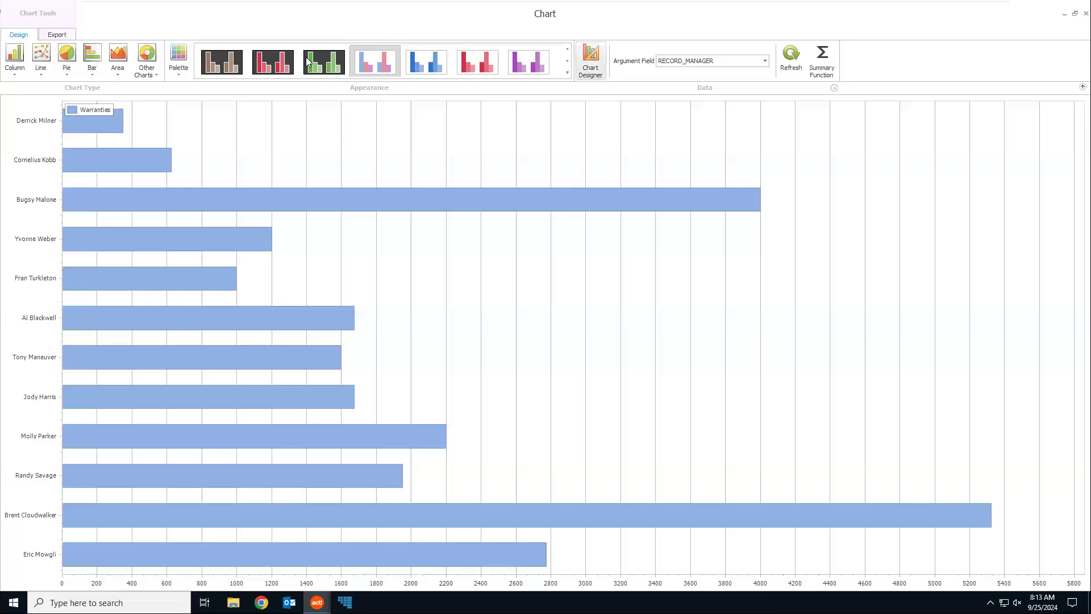
pyautogui.click(55, 34)
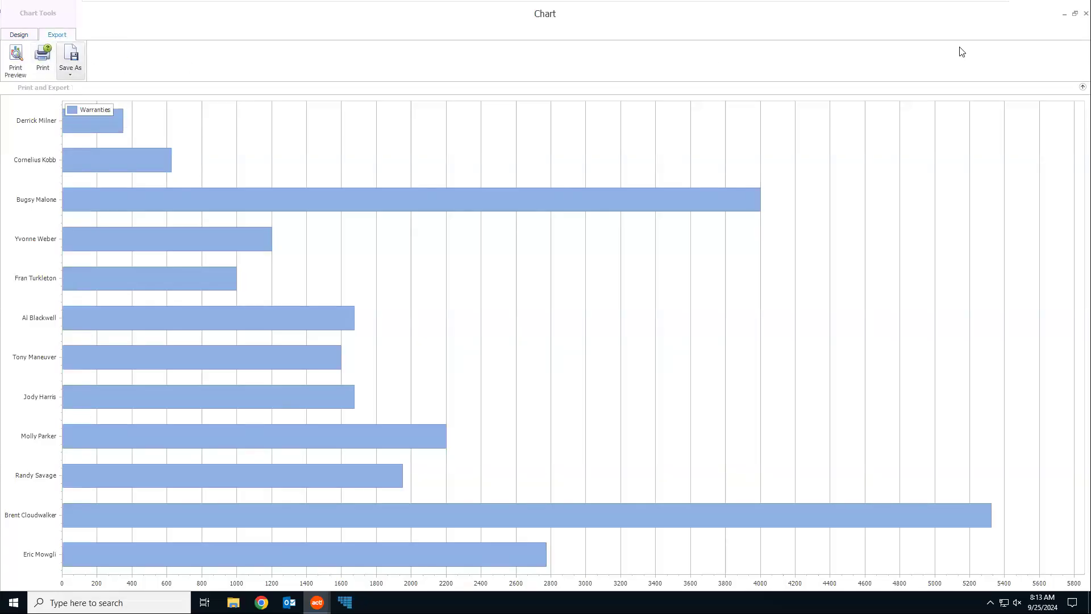
pyautogui.click(1085, 13)
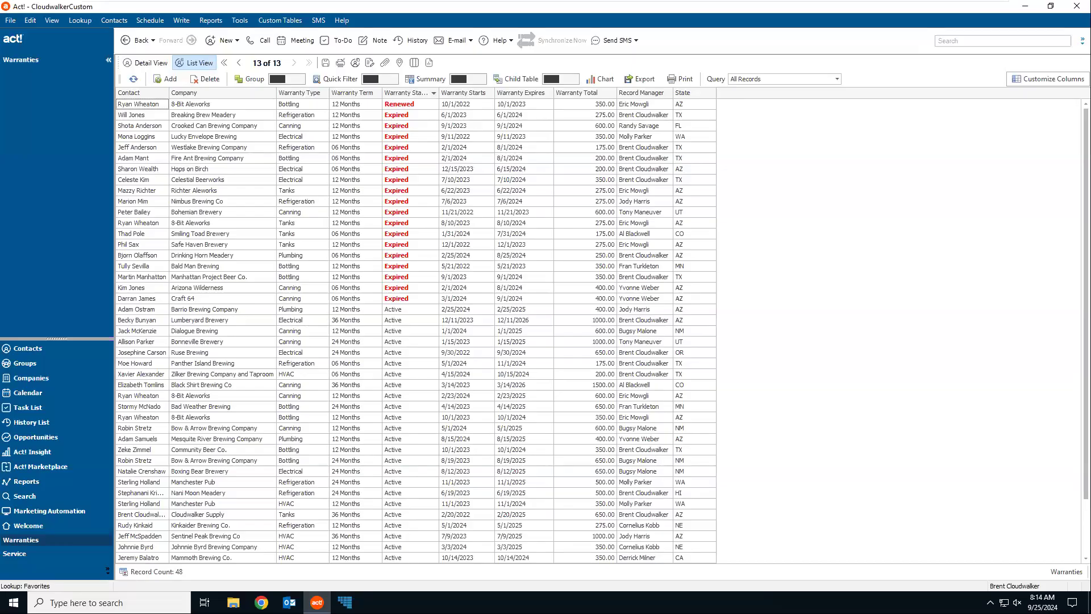
pyautogui.click(57, 349)
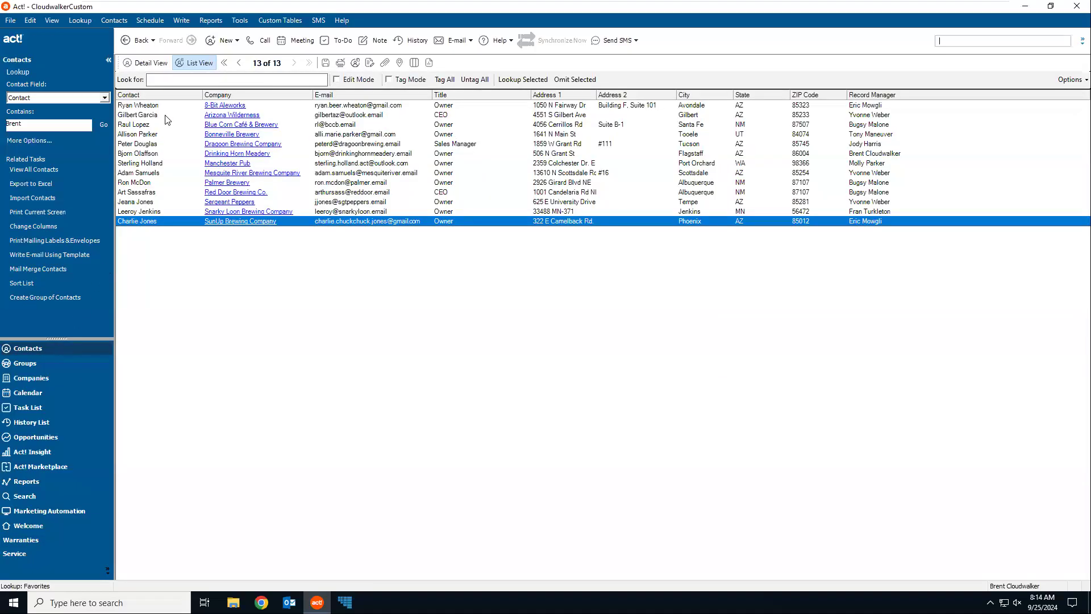
# Open the 8-Bit Aleworks contact's record from the contact list and view the warranties linked to it
pyautogui.click(150, 106)
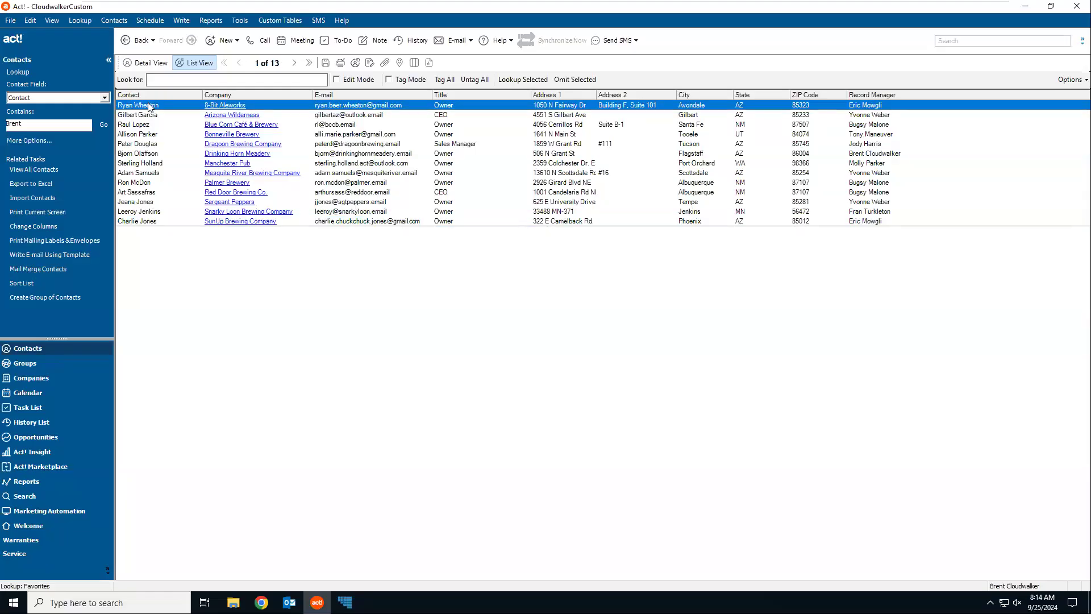
pyautogui.doubleClick(150, 105)
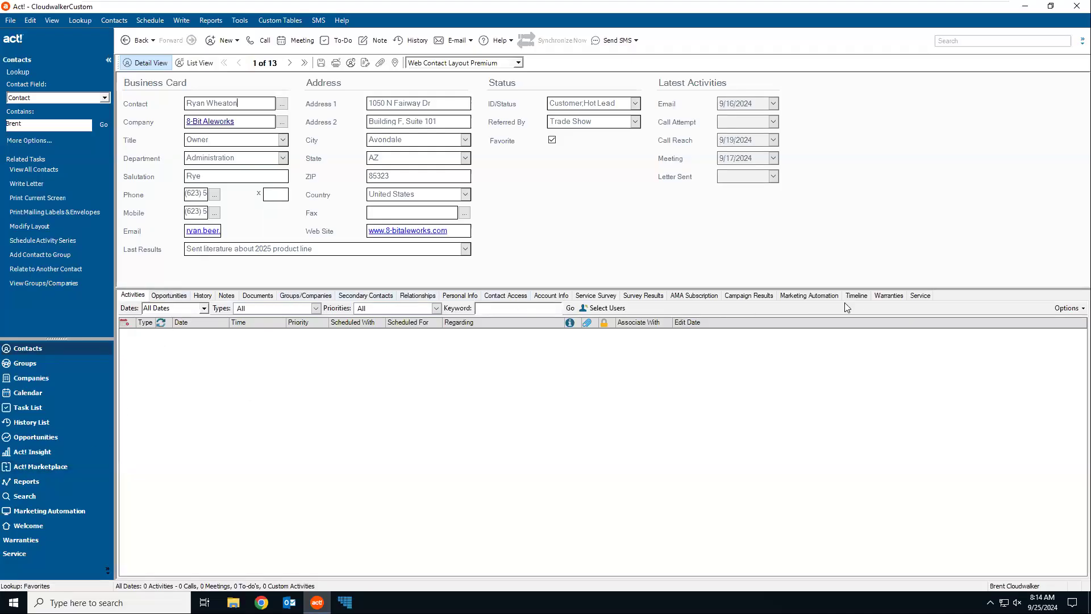
pyautogui.click(889, 298)
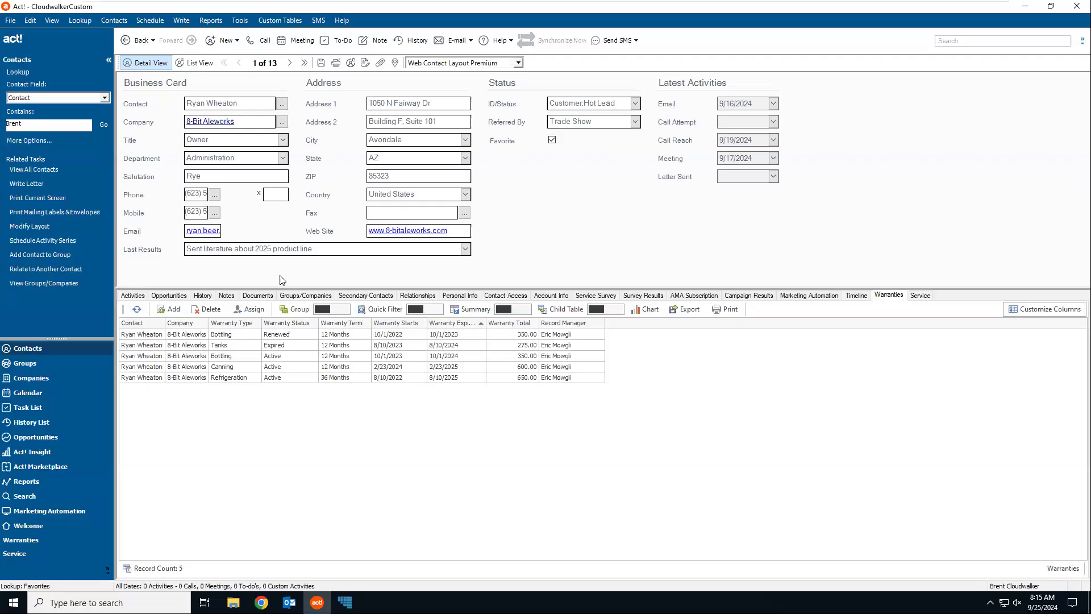
# In the full Warranties table, apply a custom date filter on Warranty Expires for dates after 9/25/2024
pyautogui.click(21, 541)
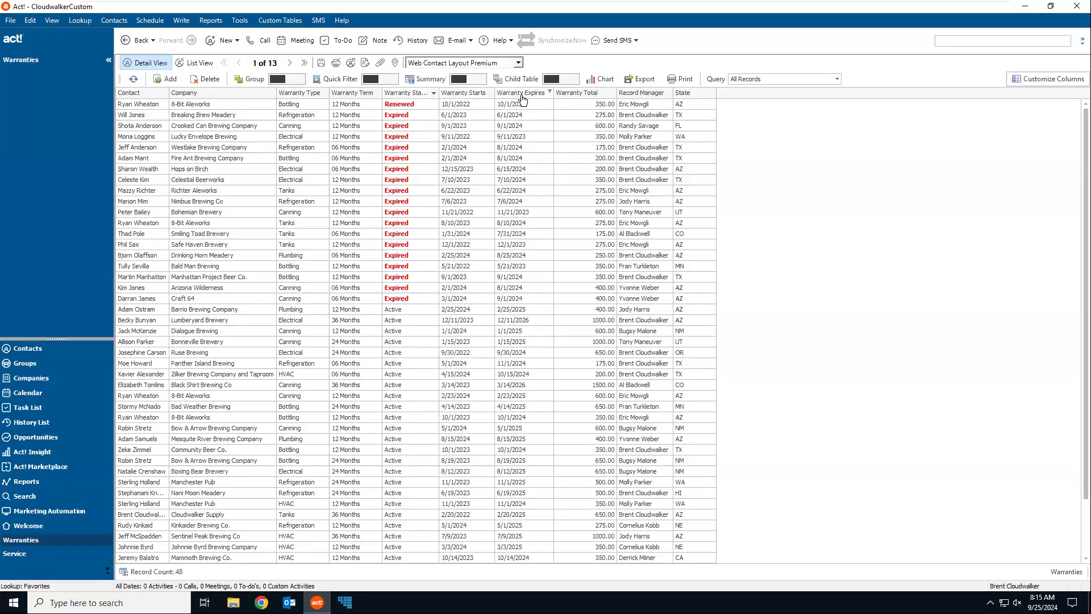
pyautogui.click(550, 91)
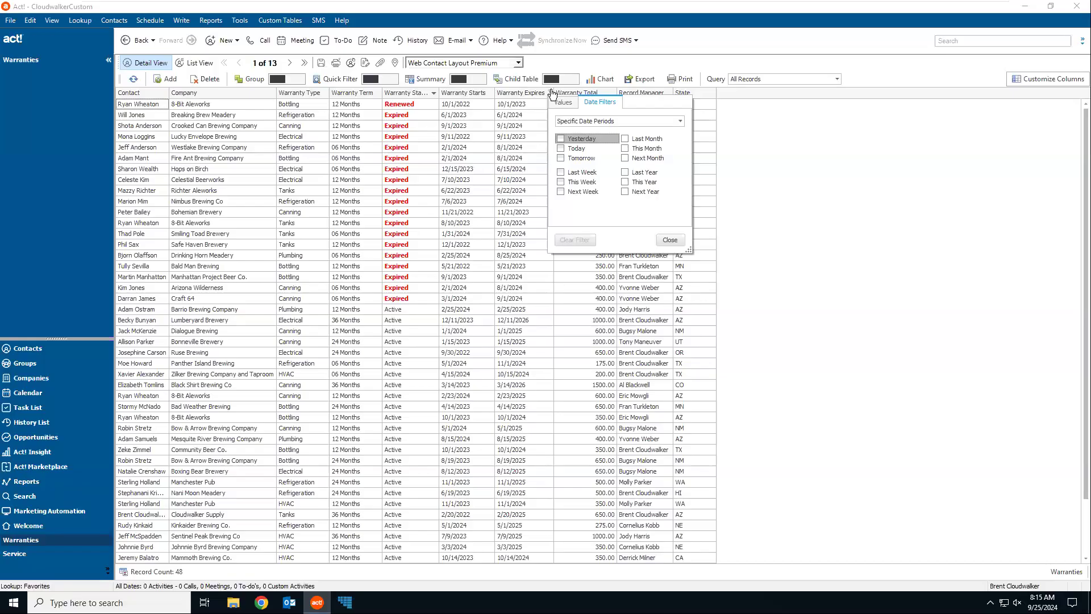
pyautogui.click(601, 122)
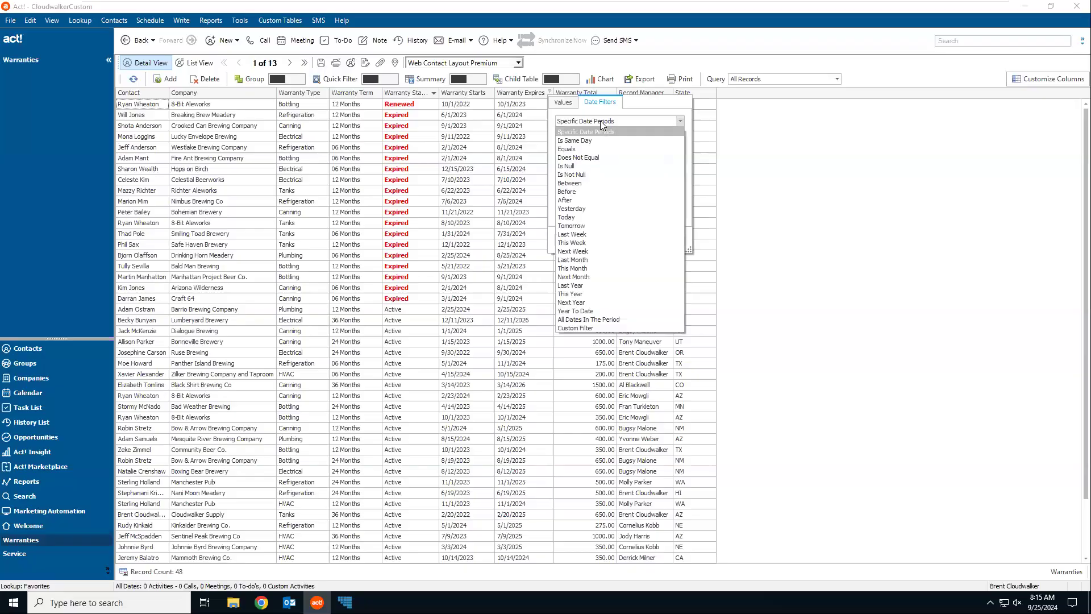
pyautogui.click(600, 328)
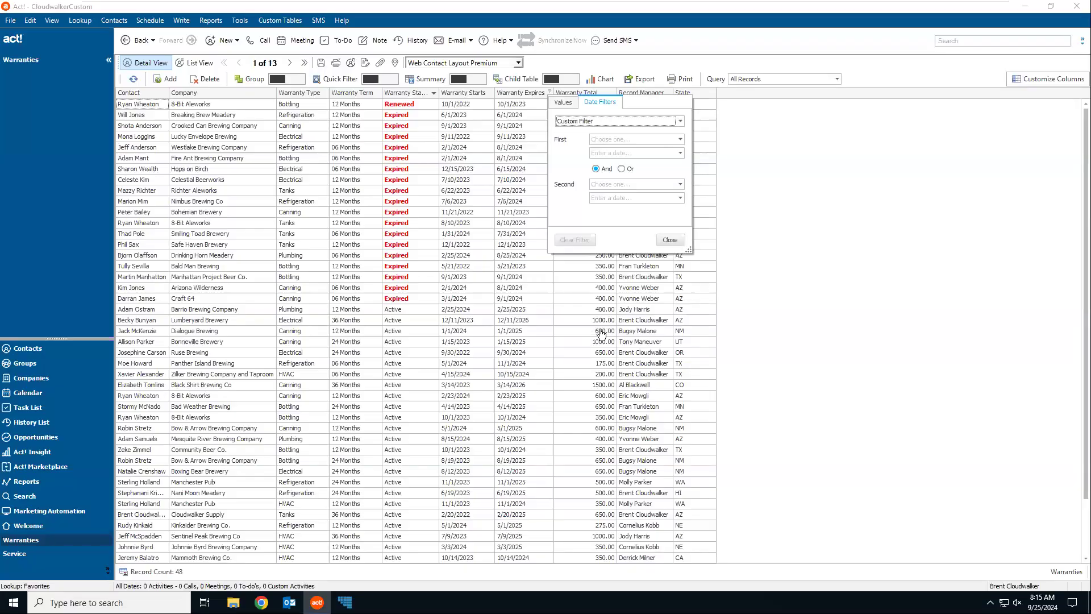
pyautogui.click(621, 140)
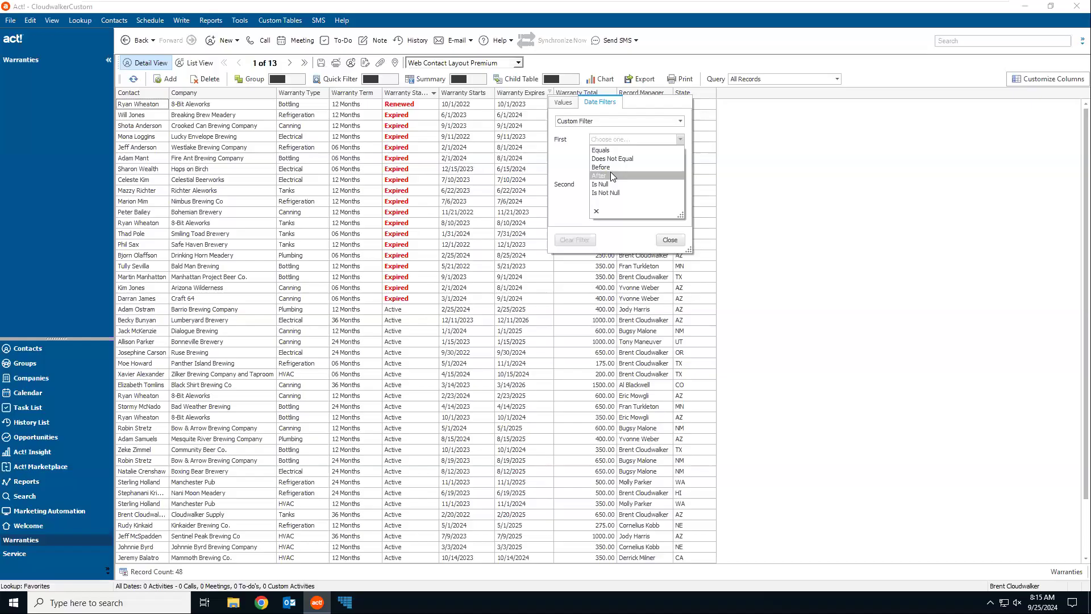
pyautogui.click(610, 174)
pyautogui.click(615, 152)
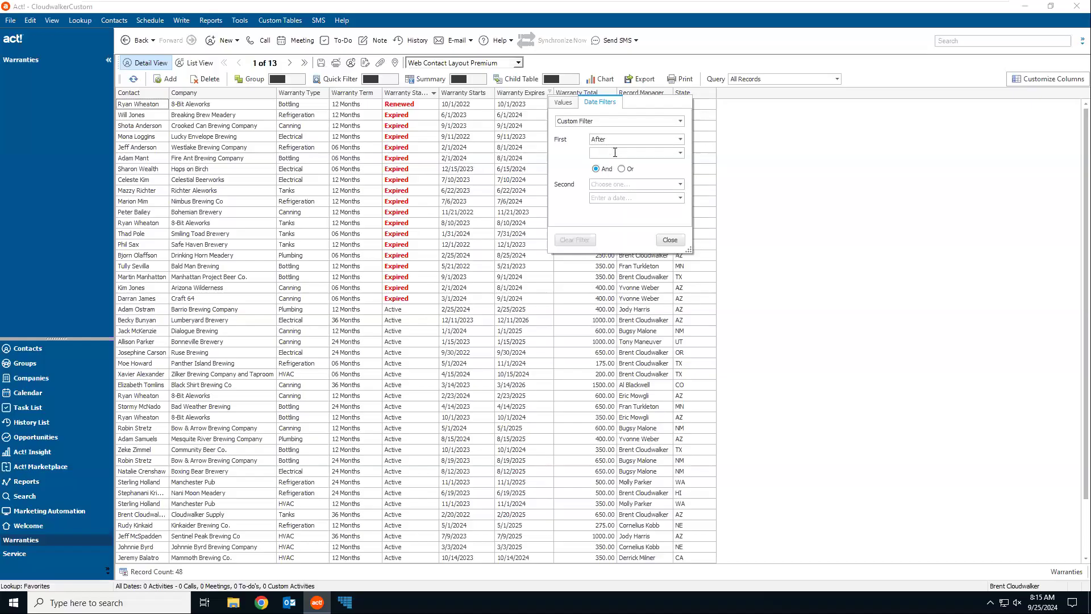
pyautogui.write('9/25/2024')
# Add a second Warranty Expires condition for dates before 12/31/2024, then clear the expiry filter from the table
pyautogui.click(603, 185)
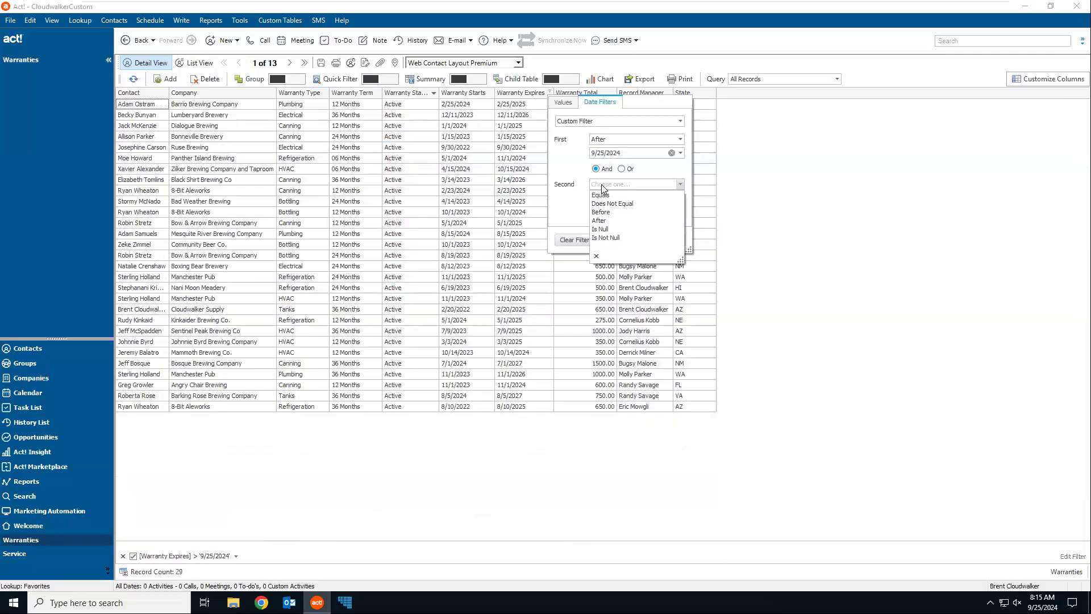
pyautogui.click(606, 212)
pyautogui.click(608, 196)
pyautogui.write('12')
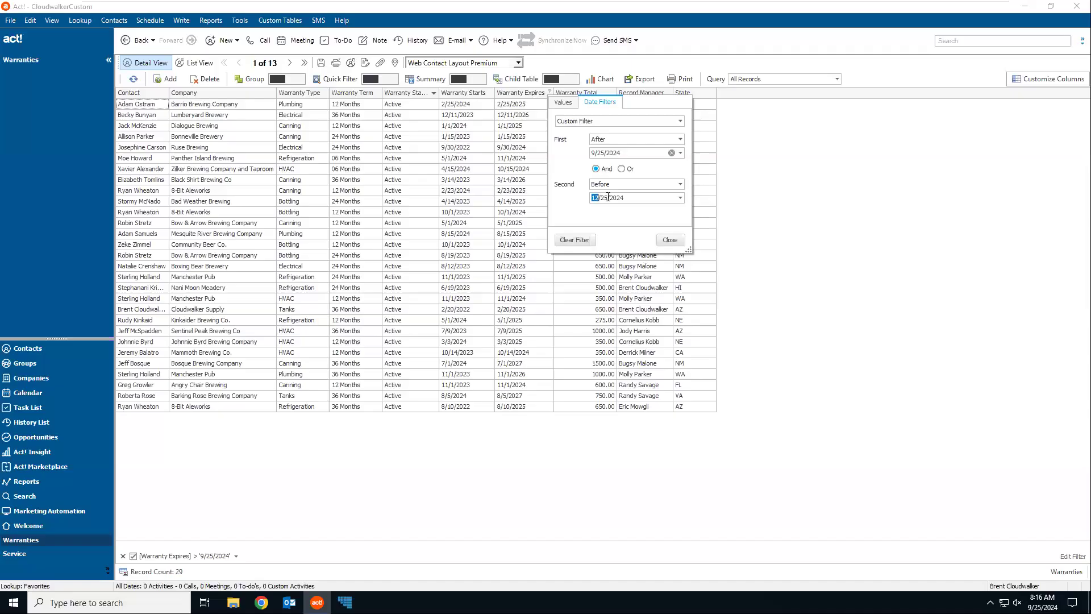
pyautogui.write('/31')
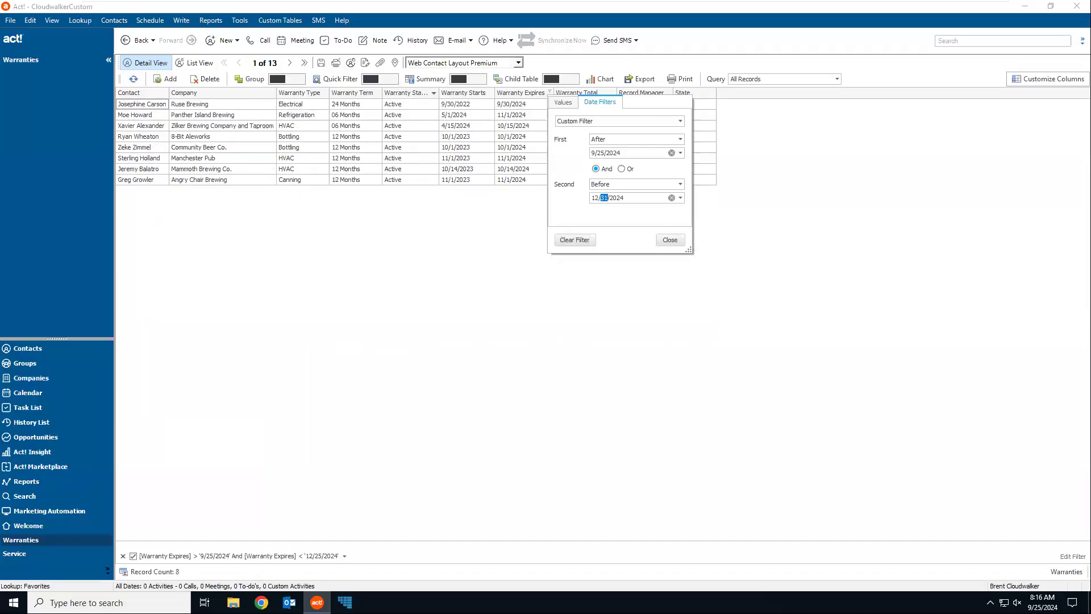
pyautogui.click(669, 239)
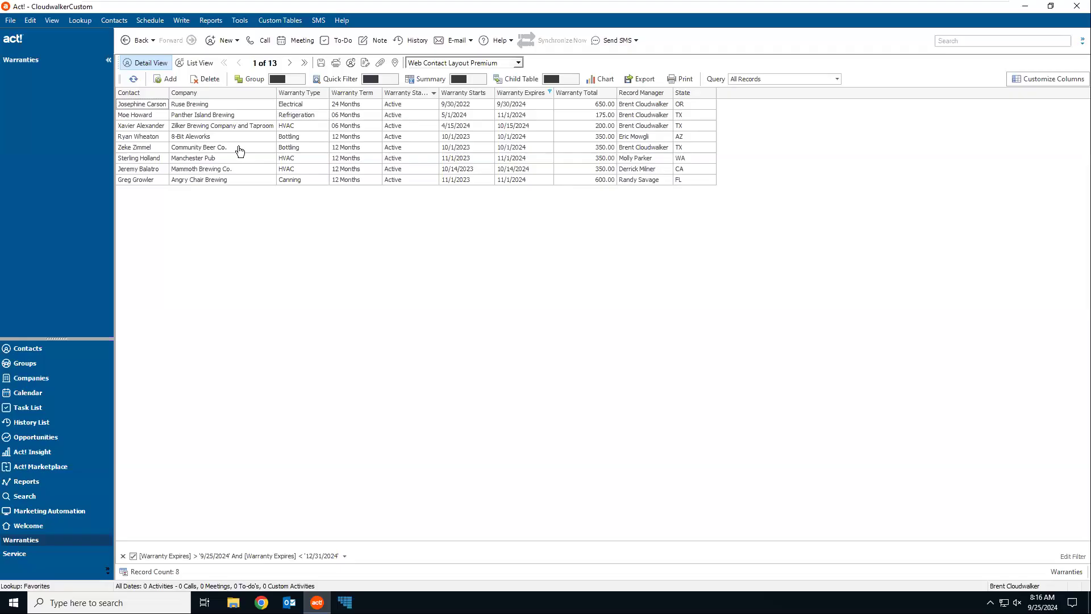
pyautogui.click(123, 556)
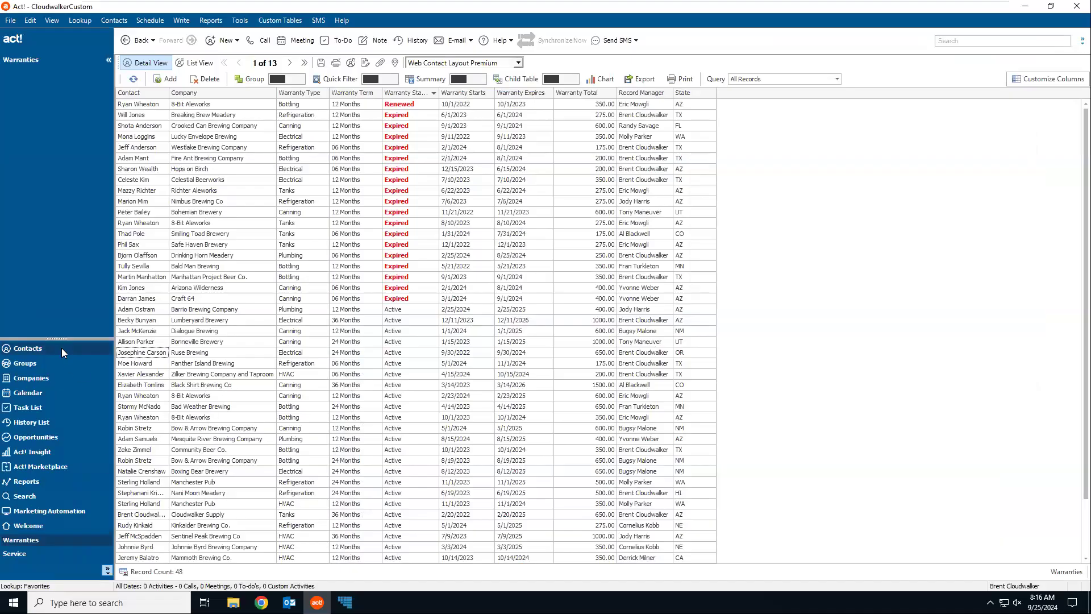
# Clear the status filter on the 8-Bit Aleworks contact's Service records and filter Service Status to Scheduled again
pyautogui.click(49, 349)
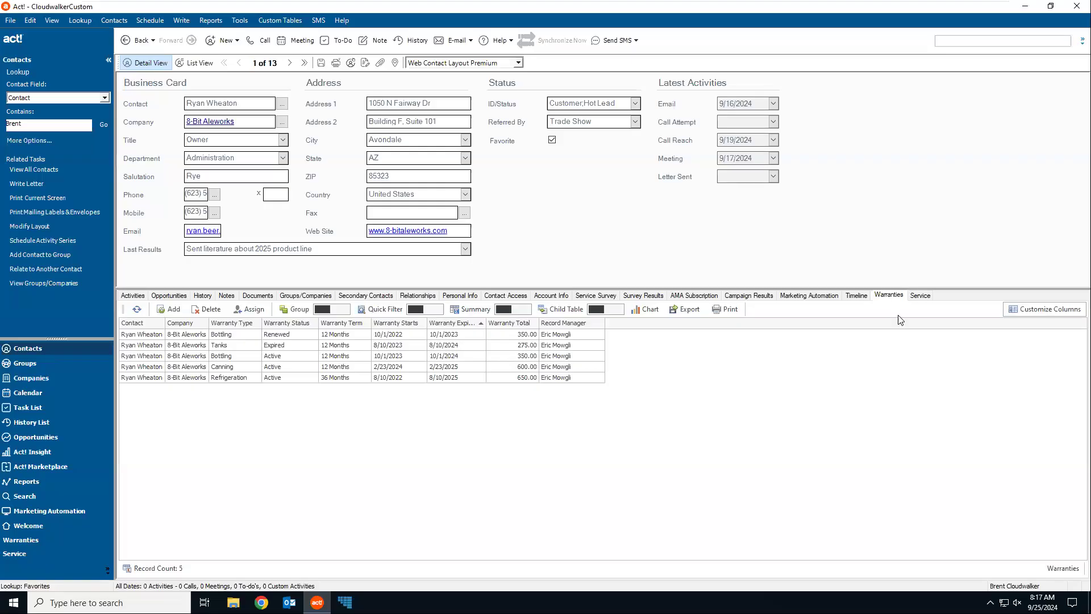
pyautogui.click(920, 296)
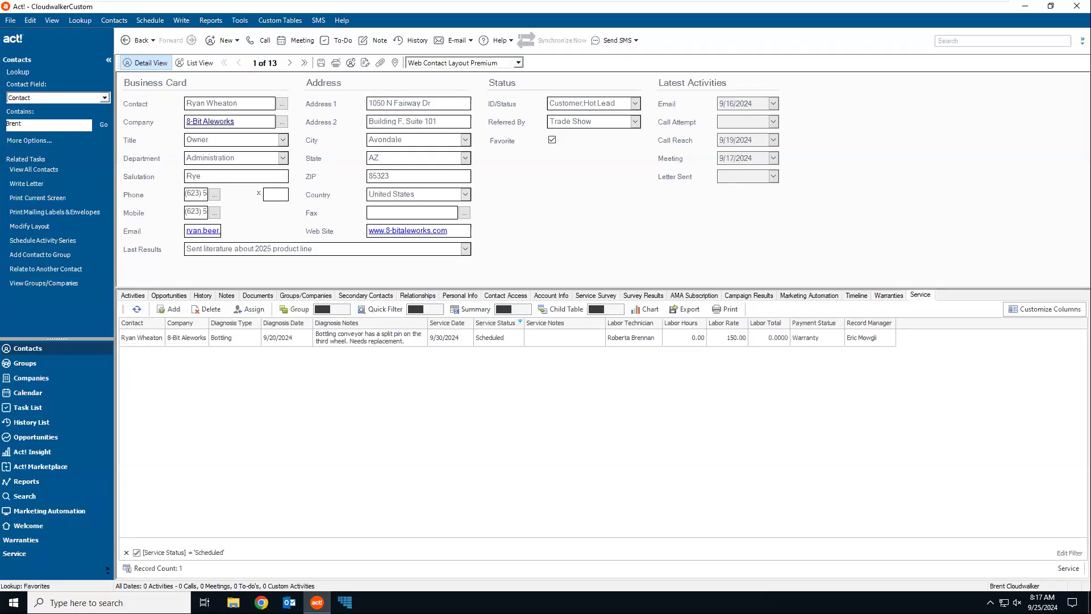
pyautogui.click(126, 553)
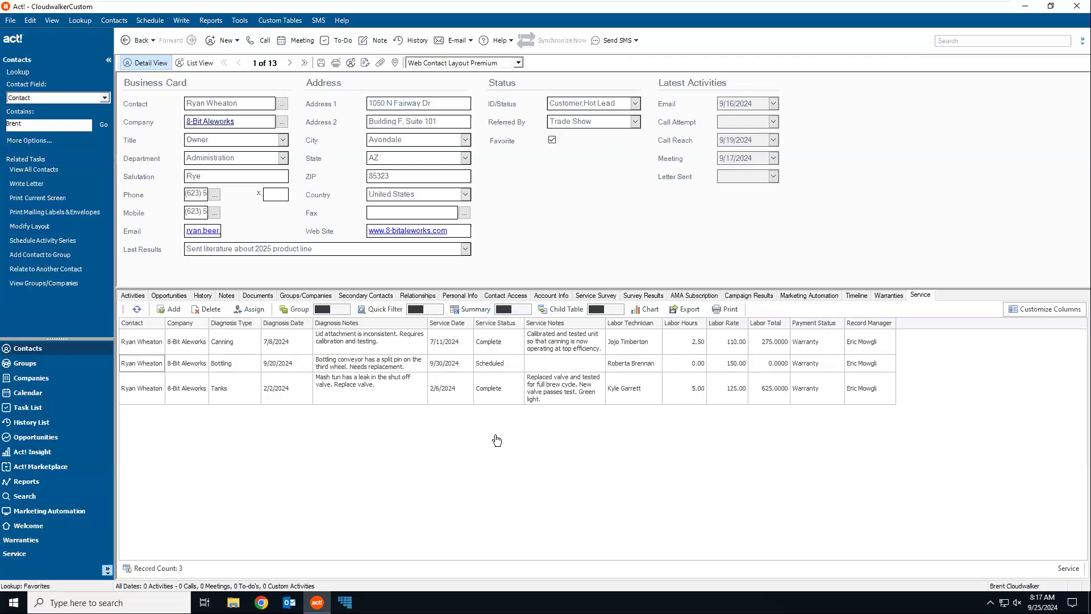
pyautogui.click(520, 323)
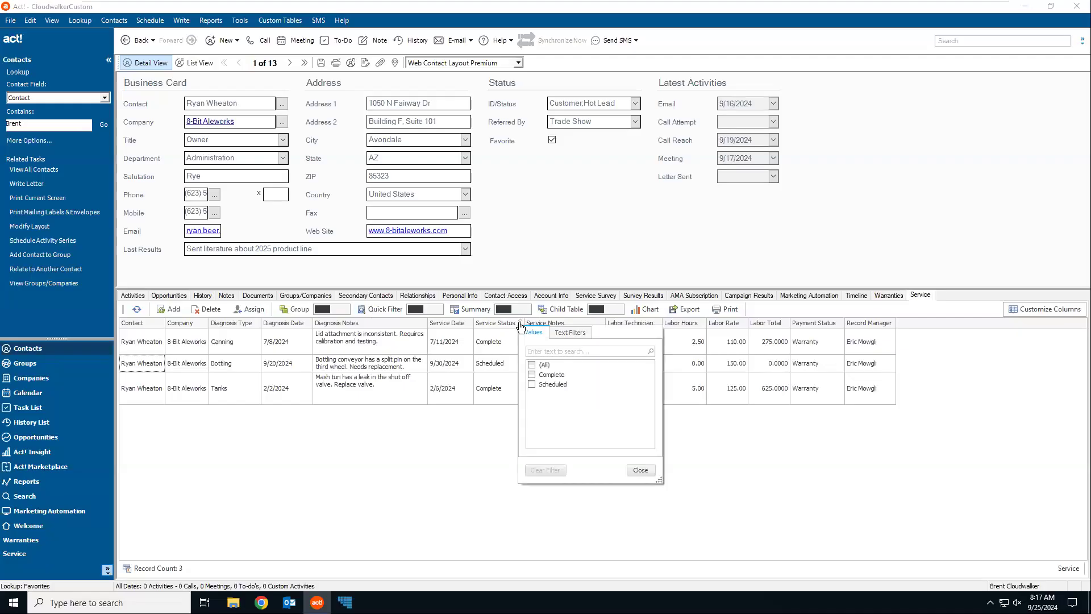
pyautogui.click(532, 384)
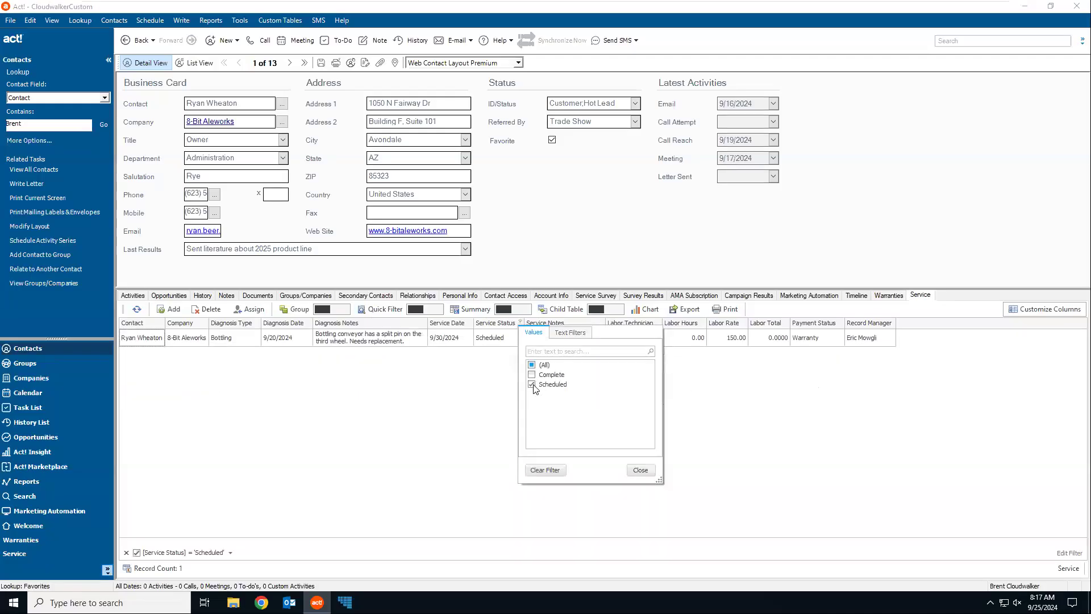
pyautogui.click(638, 472)
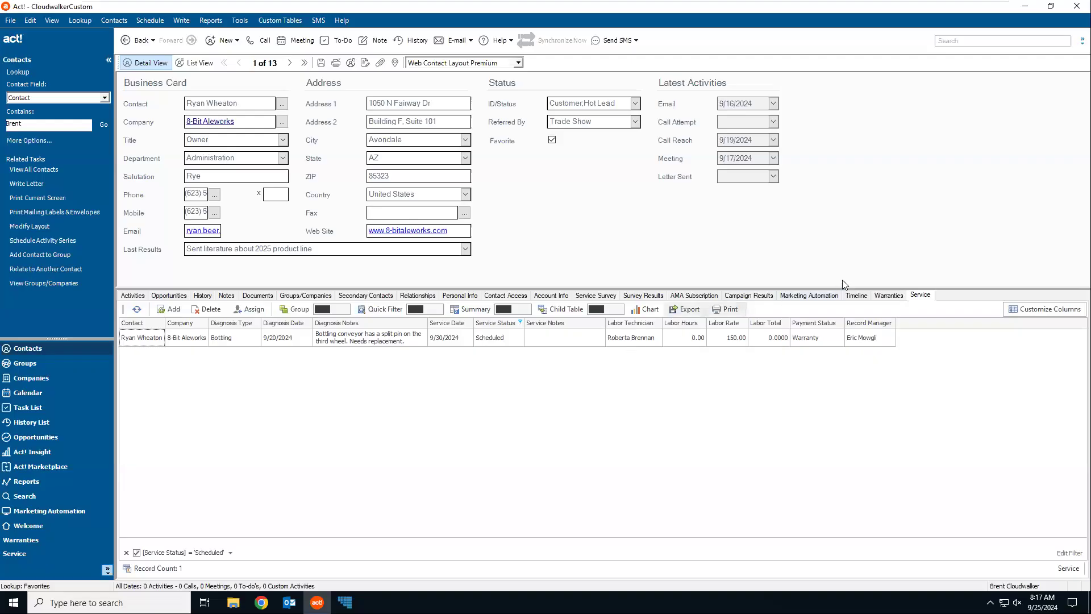
# Select the active Bottling warranty among the 8-Bit Aleworks contact's warranties
pyautogui.click(886, 295)
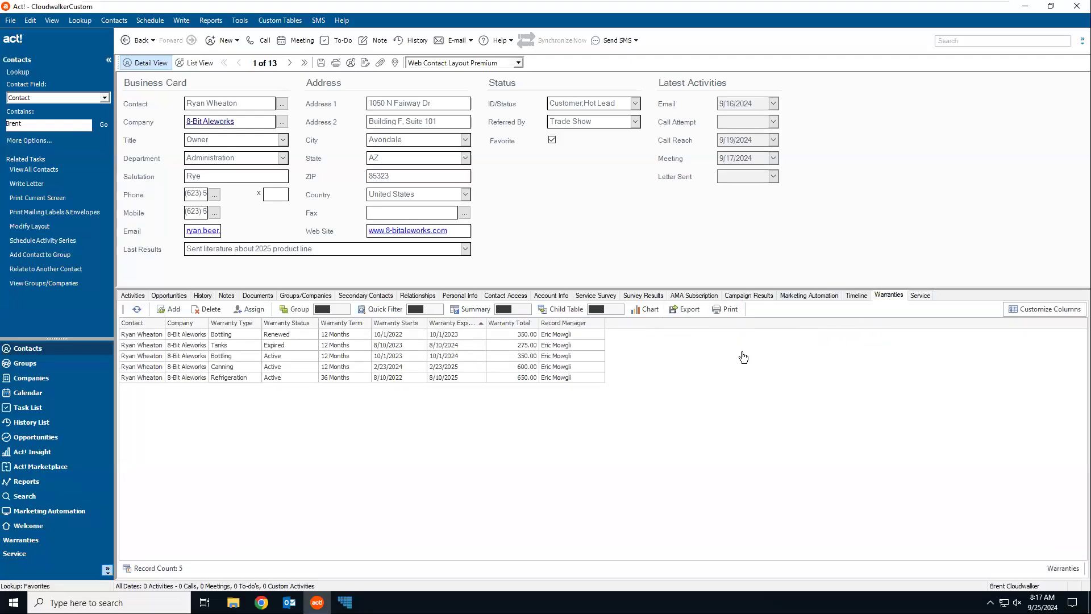
pyautogui.click(477, 357)
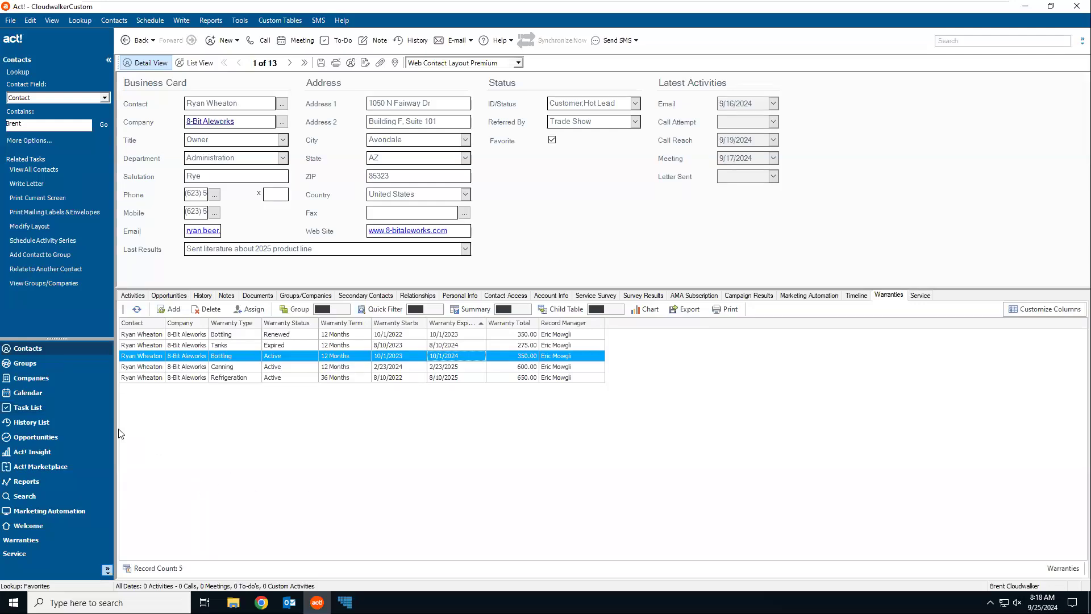
# Open the full Warranties table and best-fit the width of all its columns
pyautogui.click(26, 541)
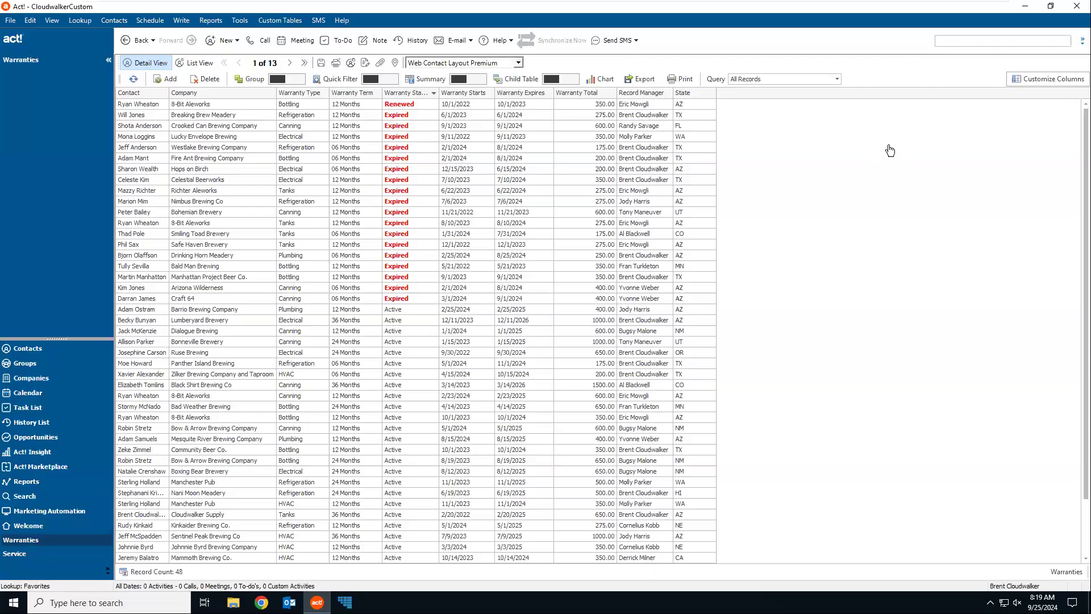
pyautogui.rightClick(404, 98)
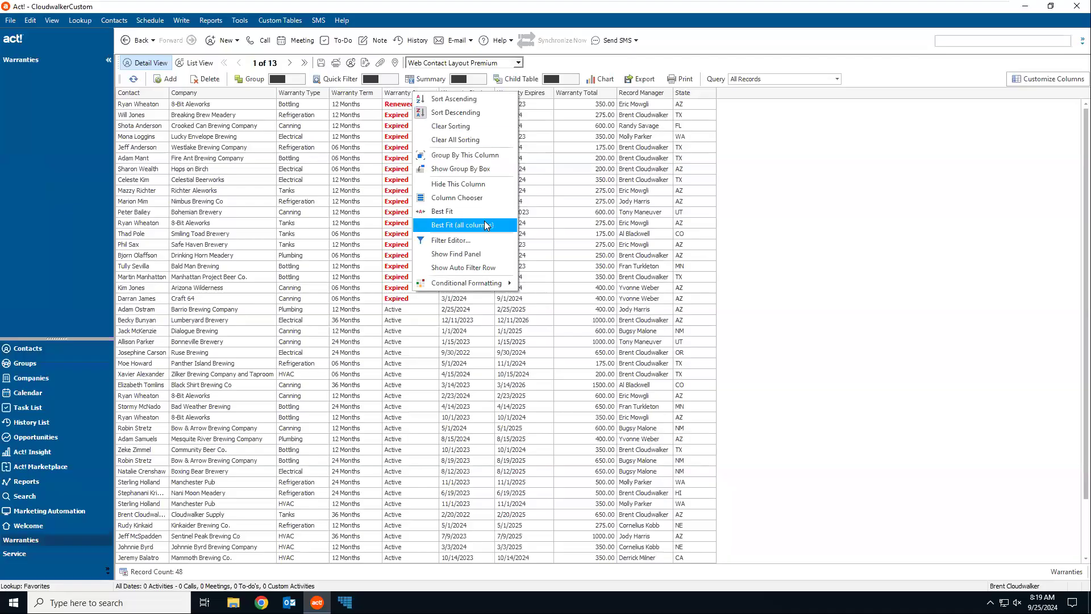
pyautogui.click(484, 223)
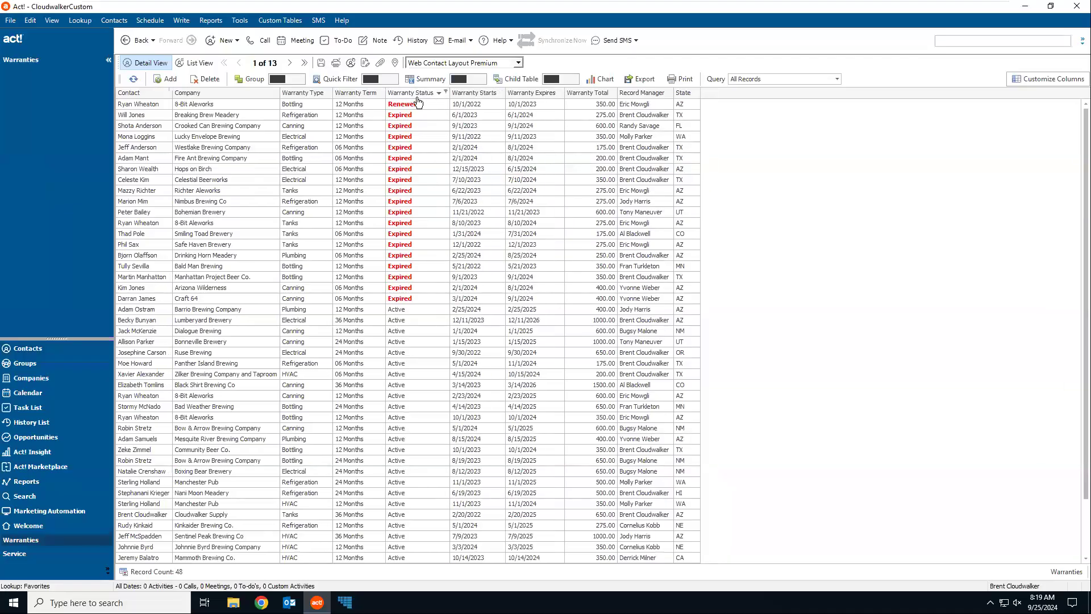
# Filter the Warranties table to records with a Warranty Status of Expired
pyautogui.click(446, 94)
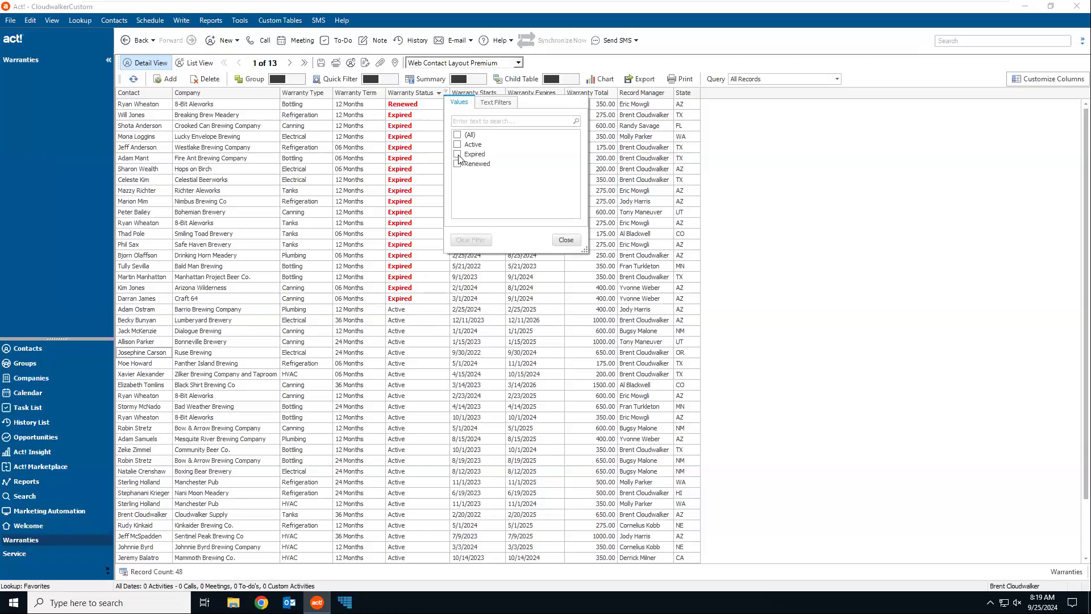
pyautogui.click(458, 155)
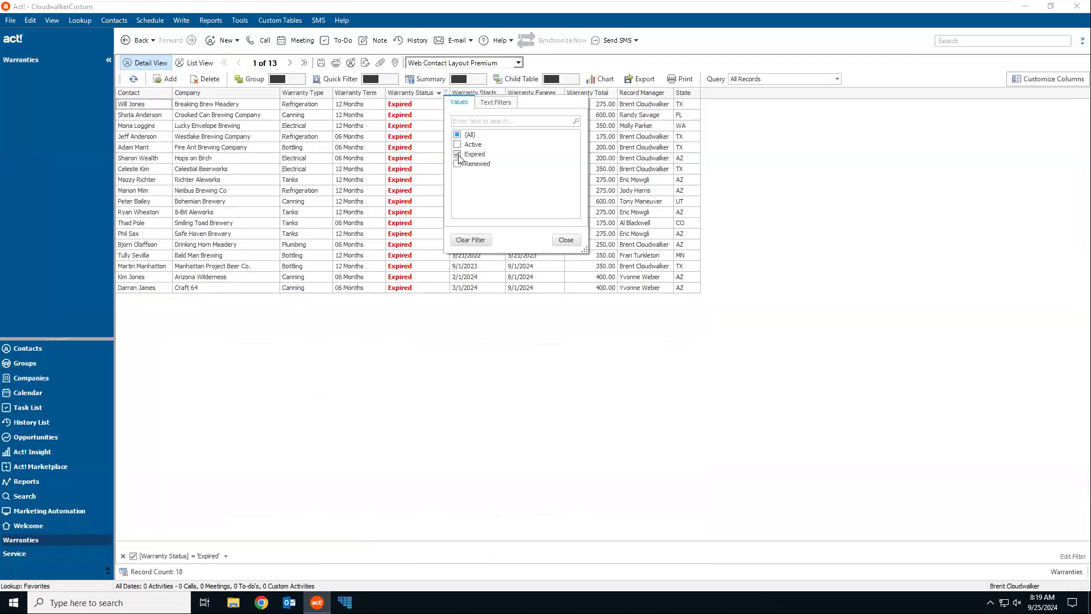
pyautogui.click(566, 240)
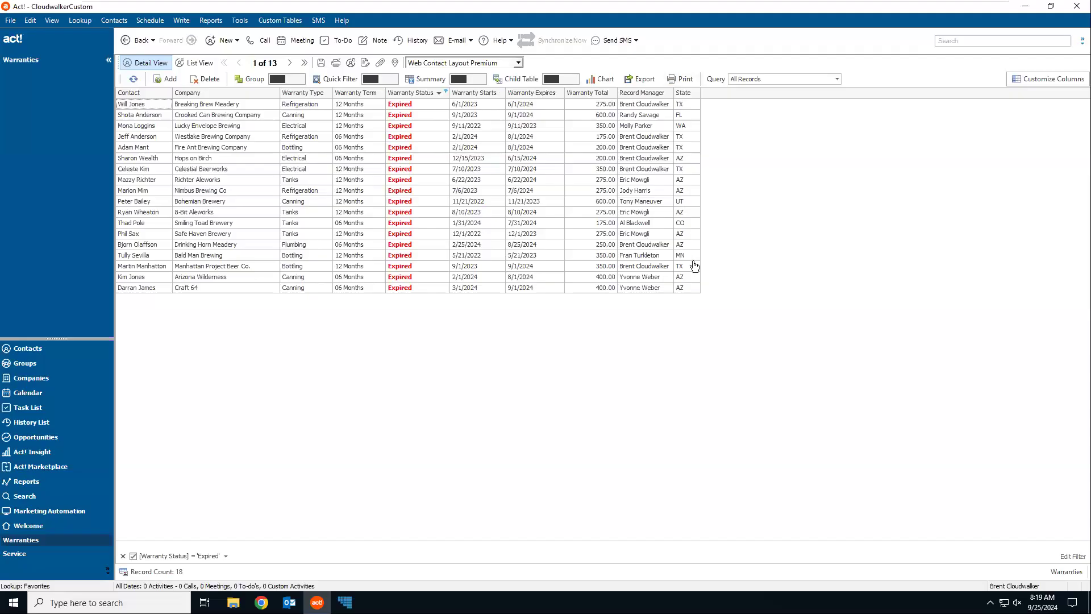
# Examine the Contact fields available as columns for the Warranties table, and leave the column setup without applying changes
pyautogui.click(1050, 79)
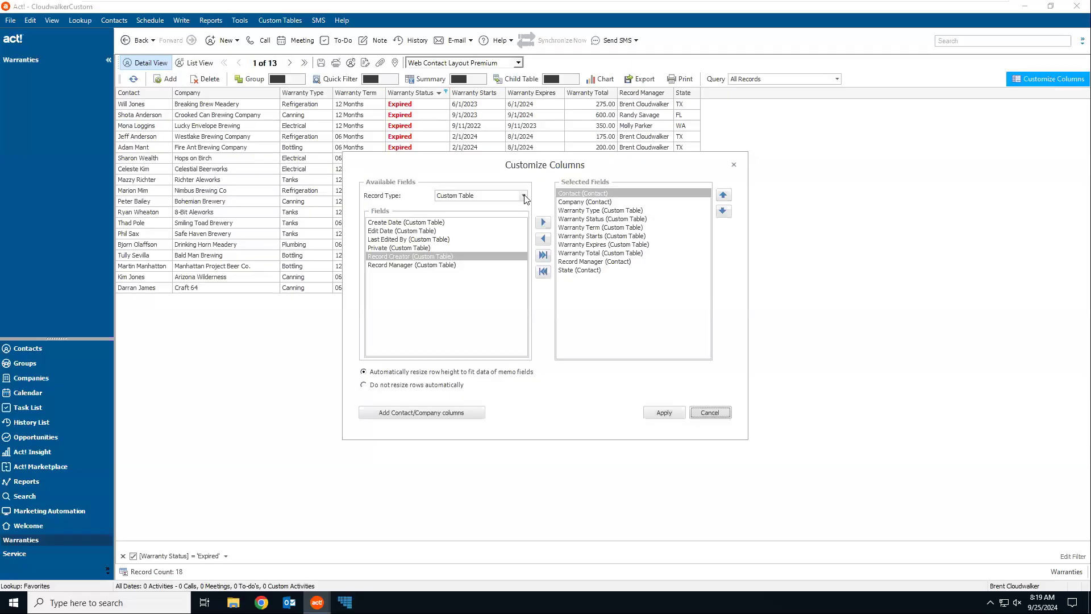
pyautogui.click(523, 196)
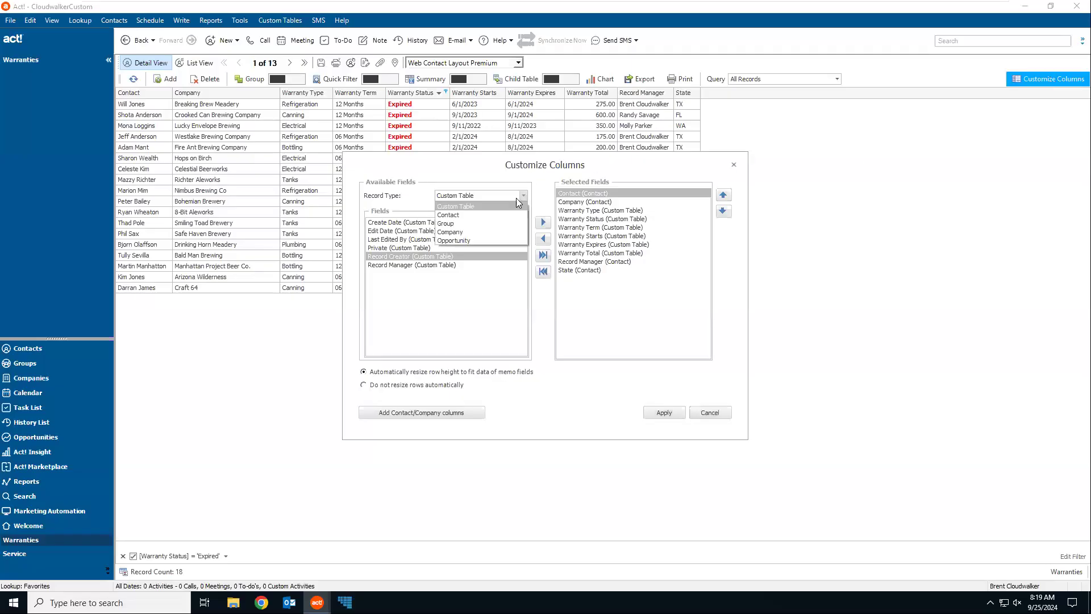
pyautogui.click(454, 216)
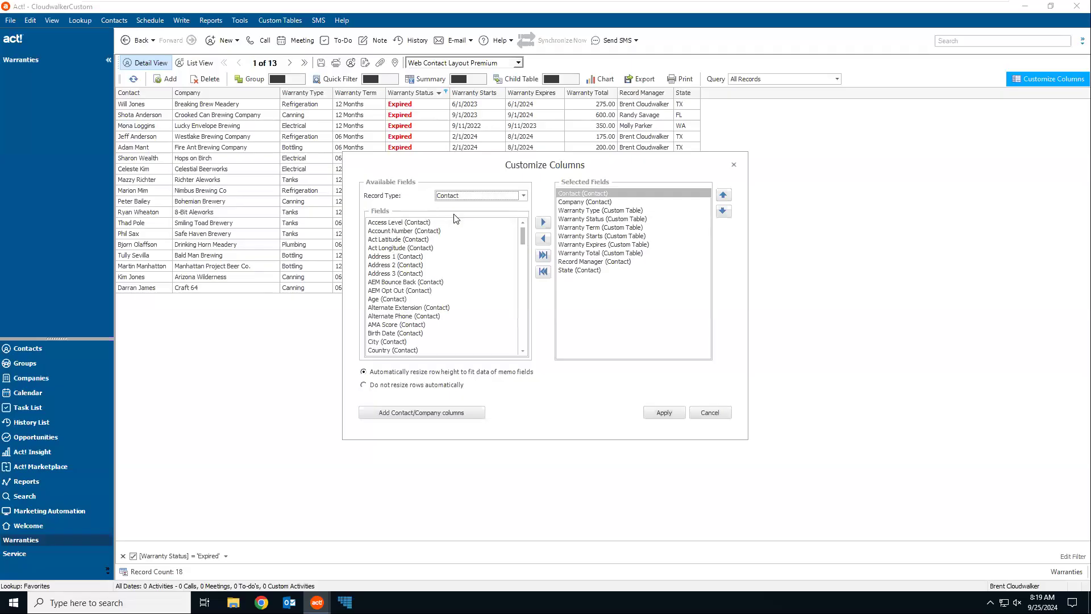
pyautogui.scroll(-20, 517, 279)
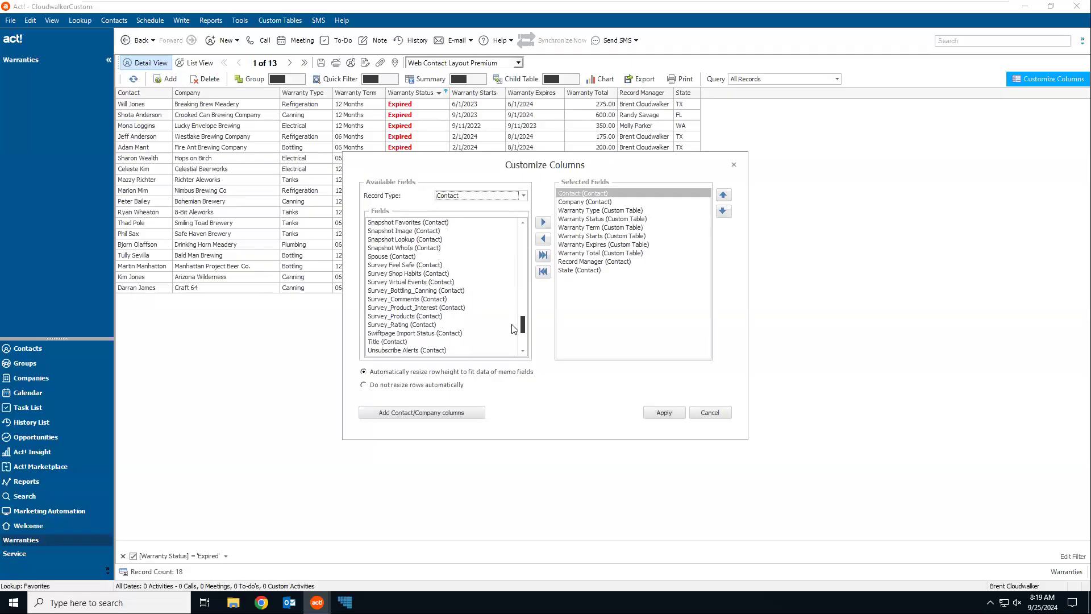
pyautogui.scroll(2, 513, 328)
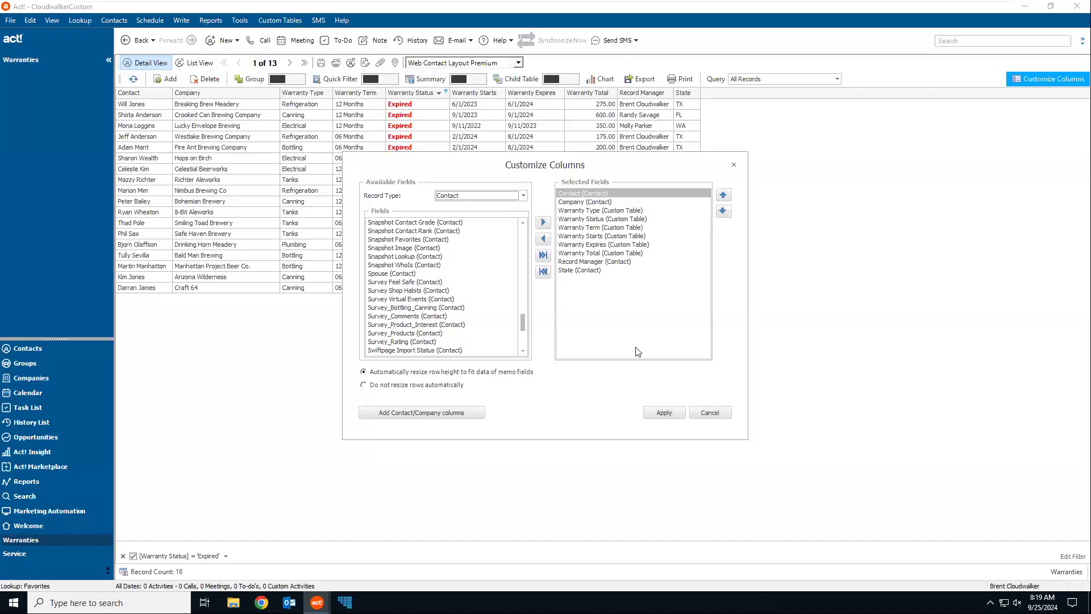
pyautogui.click(709, 414)
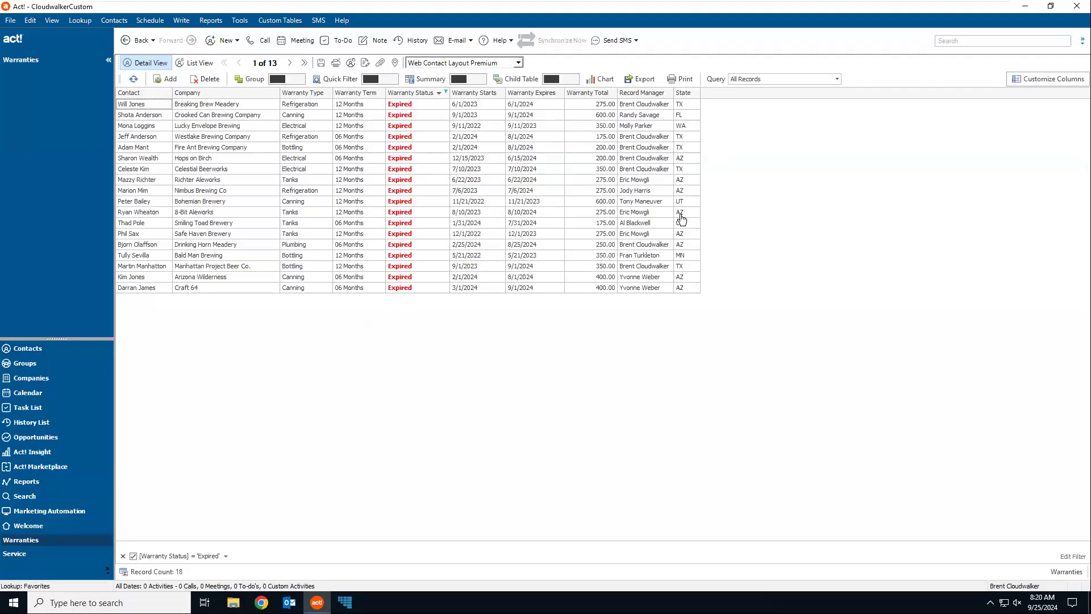
# Narrow the expired warranties to records with the State value TX
pyautogui.click(696, 93)
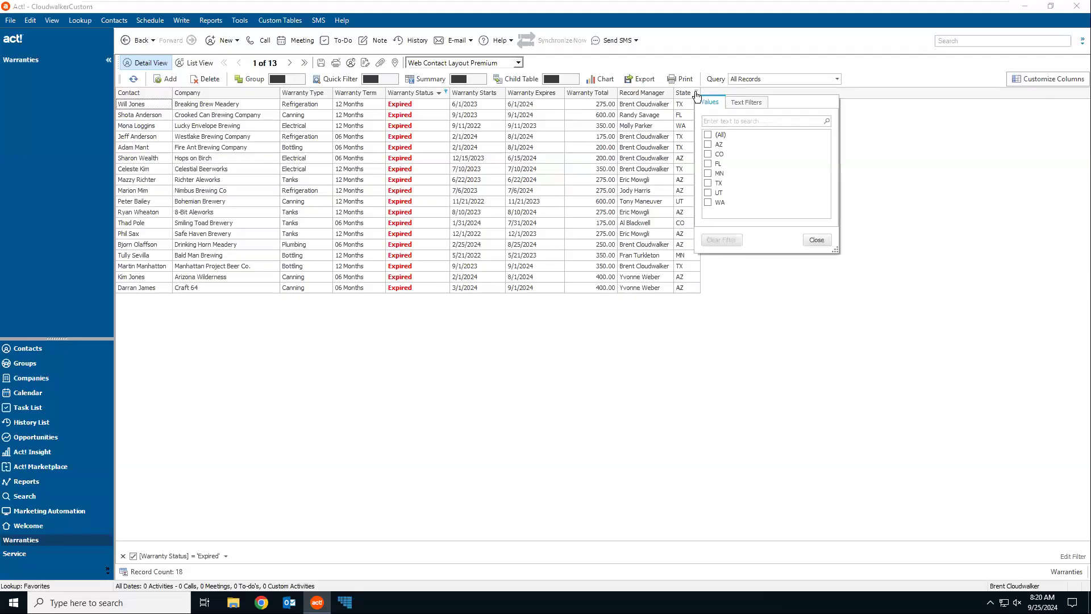
pyautogui.click(708, 182)
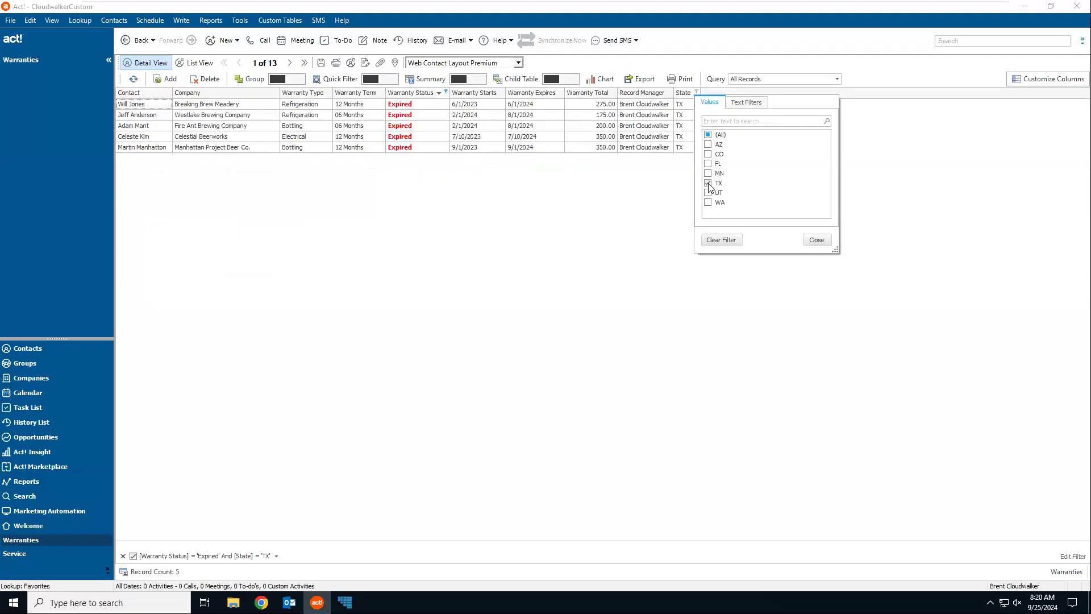
pyautogui.click(816, 240)
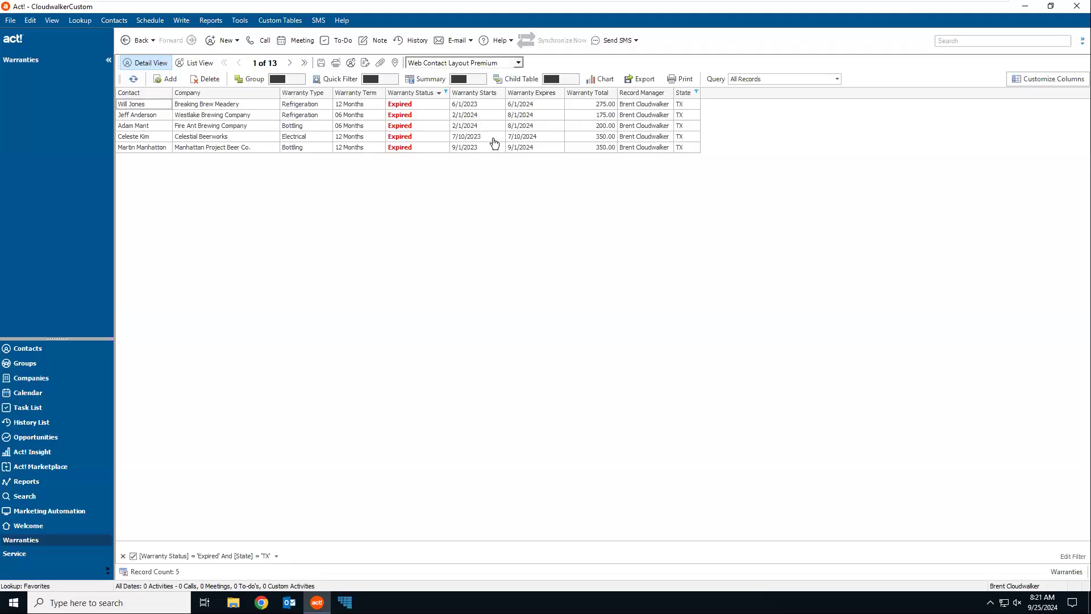
# Create and save a new group named "Expired Warranties in Texas"
pyautogui.click(32, 365)
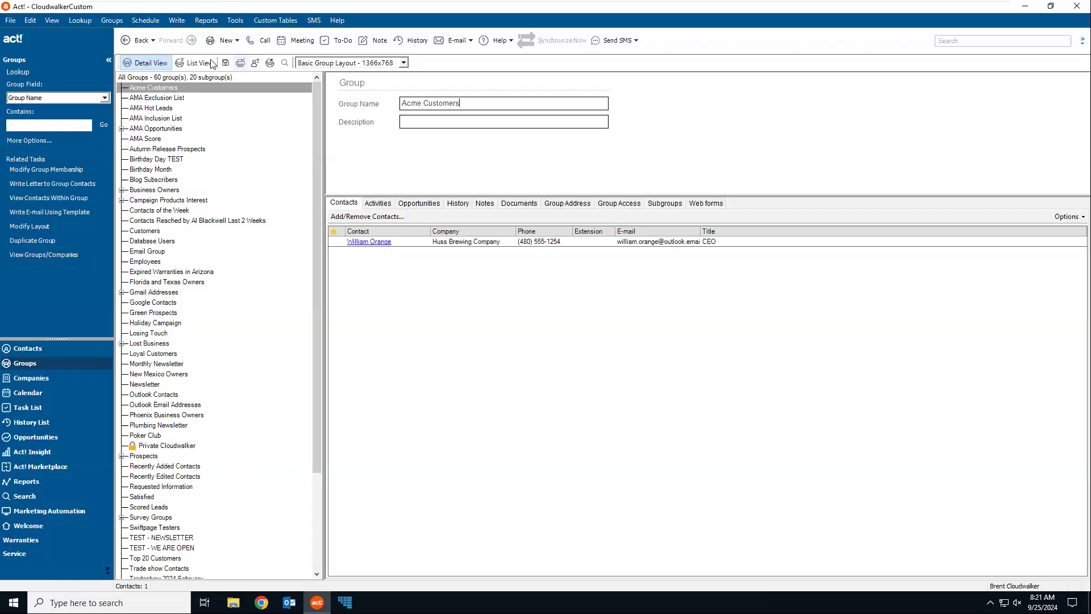
pyautogui.click(222, 41)
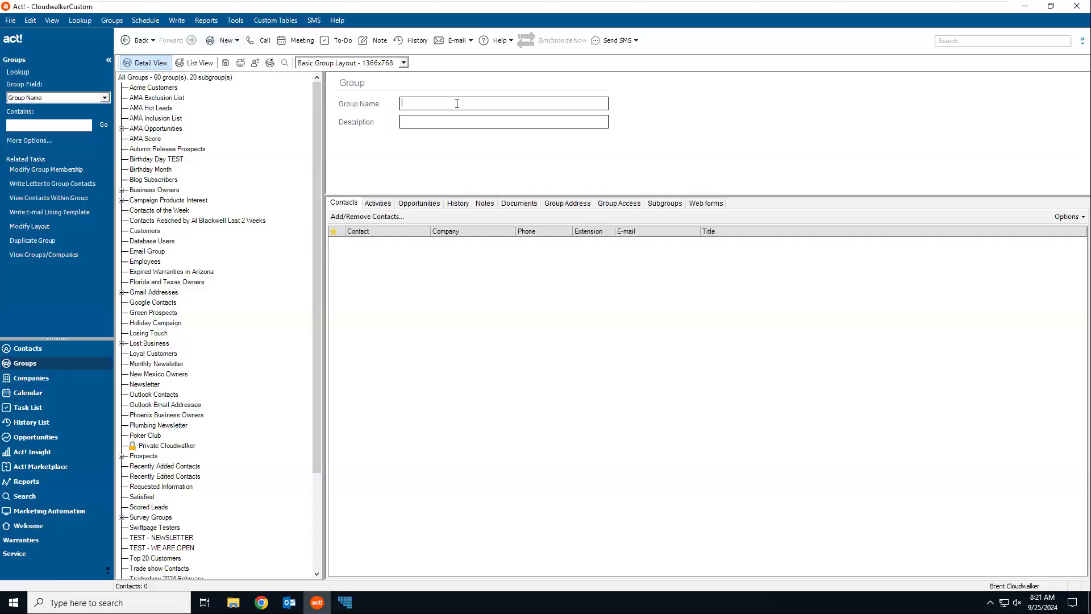
pyautogui.write('Expired Warranties in Texas')
pyautogui.click(226, 63)
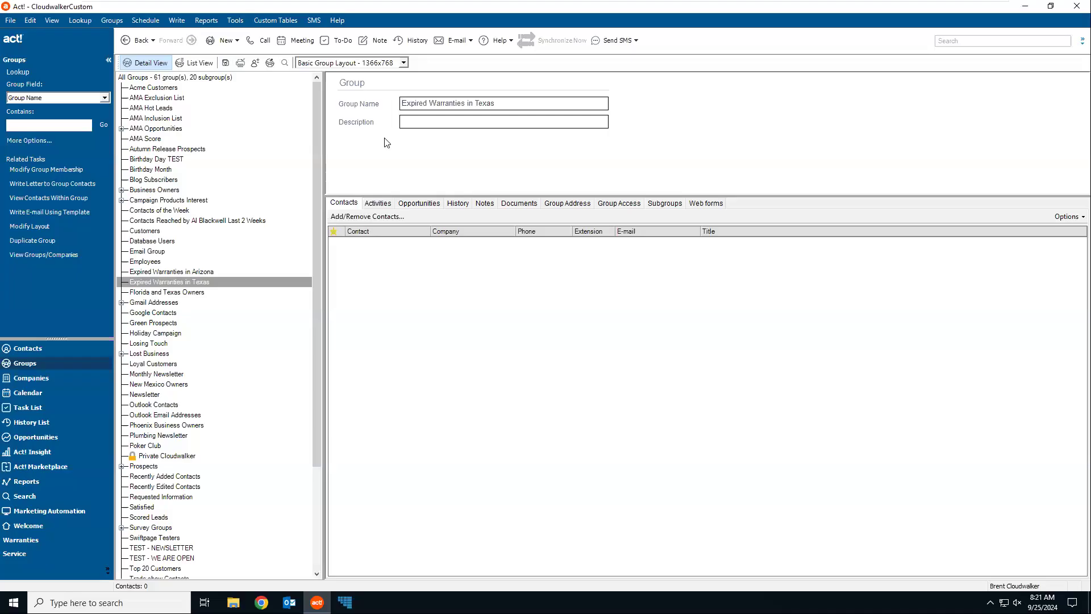
# Add a dynamic membership criterion to the new group: Contact field State, Equal To (=), TX
pyautogui.click(354, 218)
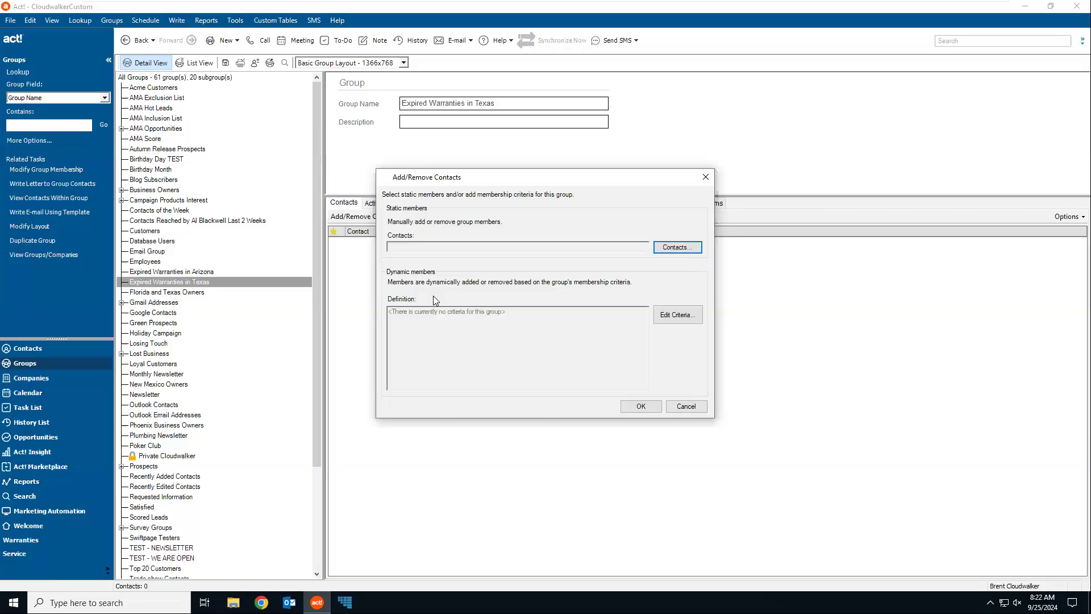
pyautogui.click(672, 320)
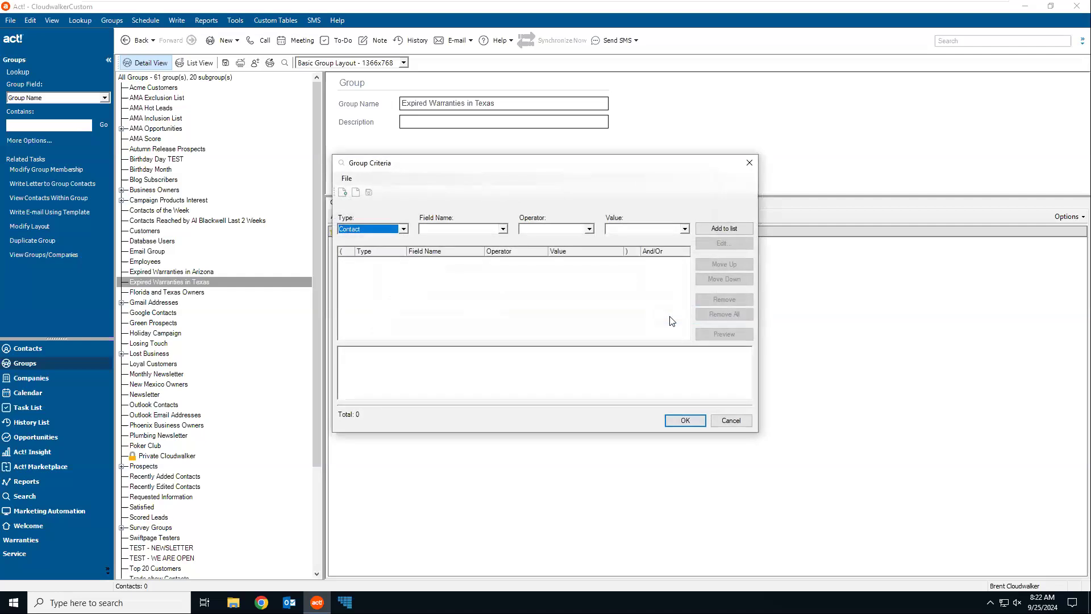
pyautogui.click(474, 230)
pyautogui.scroll(-15, 474, 233)
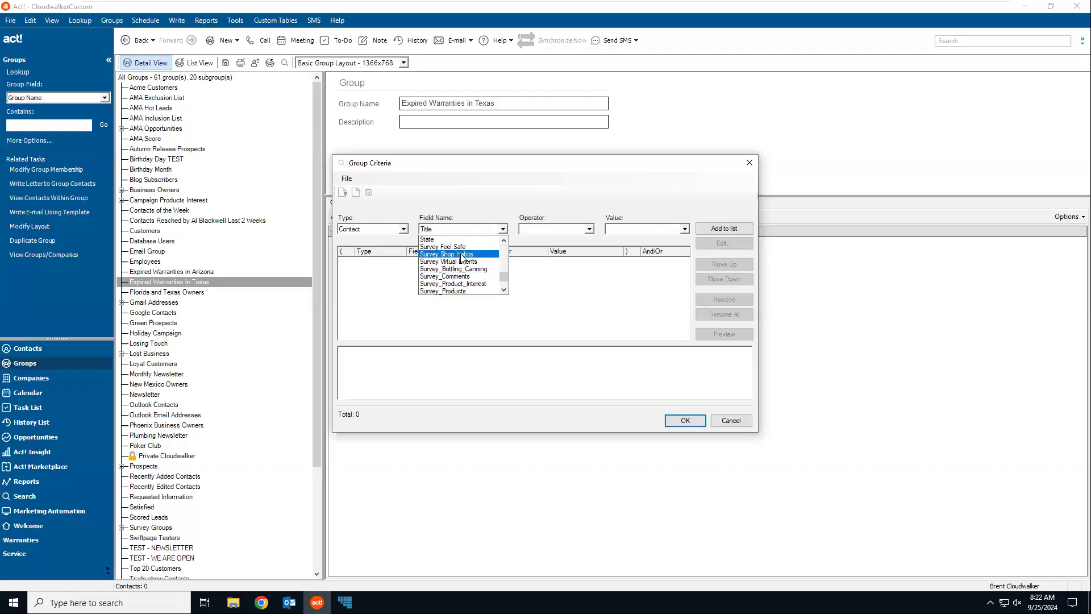
pyautogui.click(443, 239)
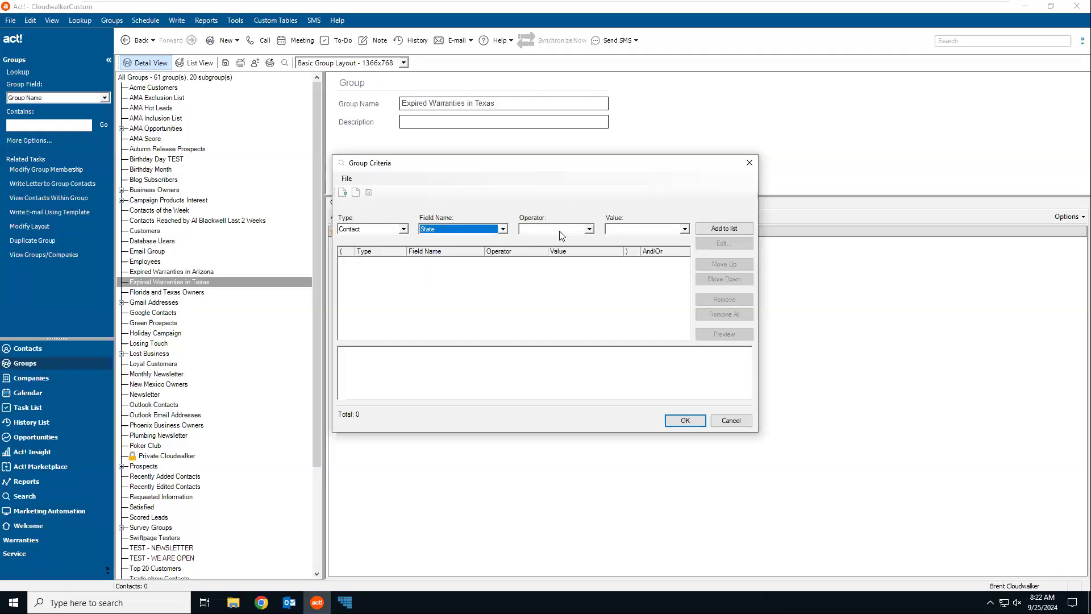
pyautogui.click(560, 230)
pyautogui.click(537, 276)
pyautogui.click(626, 230)
pyautogui.write('TX')
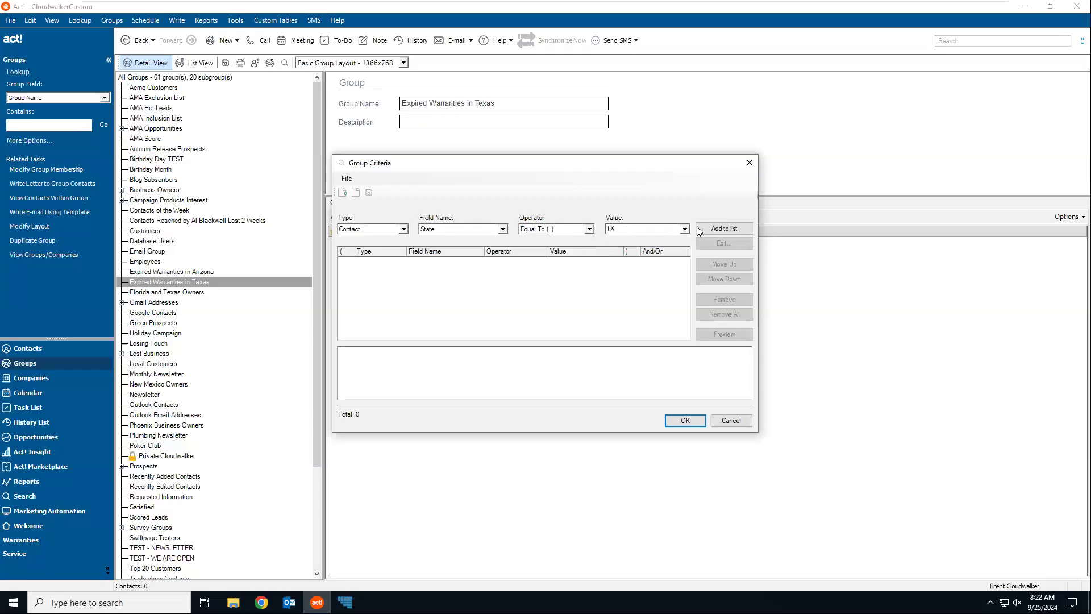
pyautogui.click(703, 229)
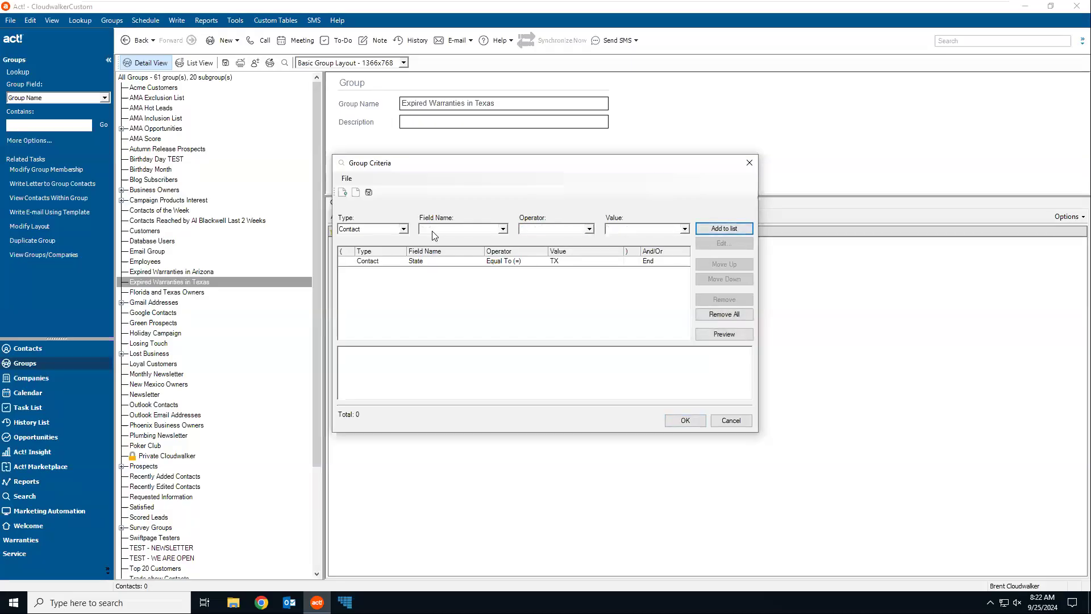
# Add the criterion Warranties field Warranty Status, Equal To (=), Expired, and apply the dynamic membership to the group
pyautogui.click(402, 229)
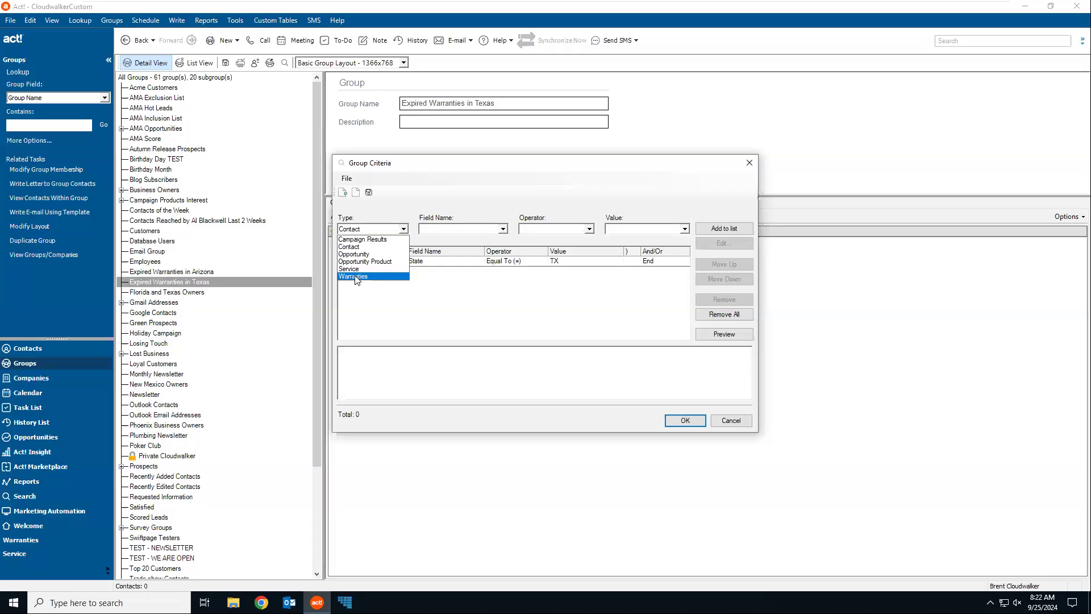
pyautogui.click(355, 277)
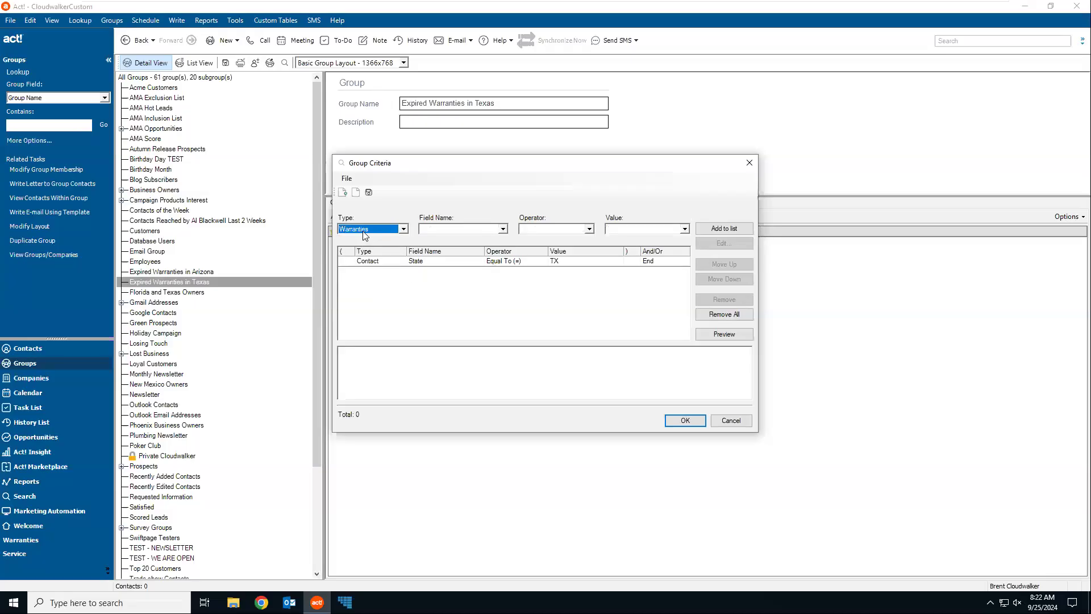
pyautogui.click(480, 229)
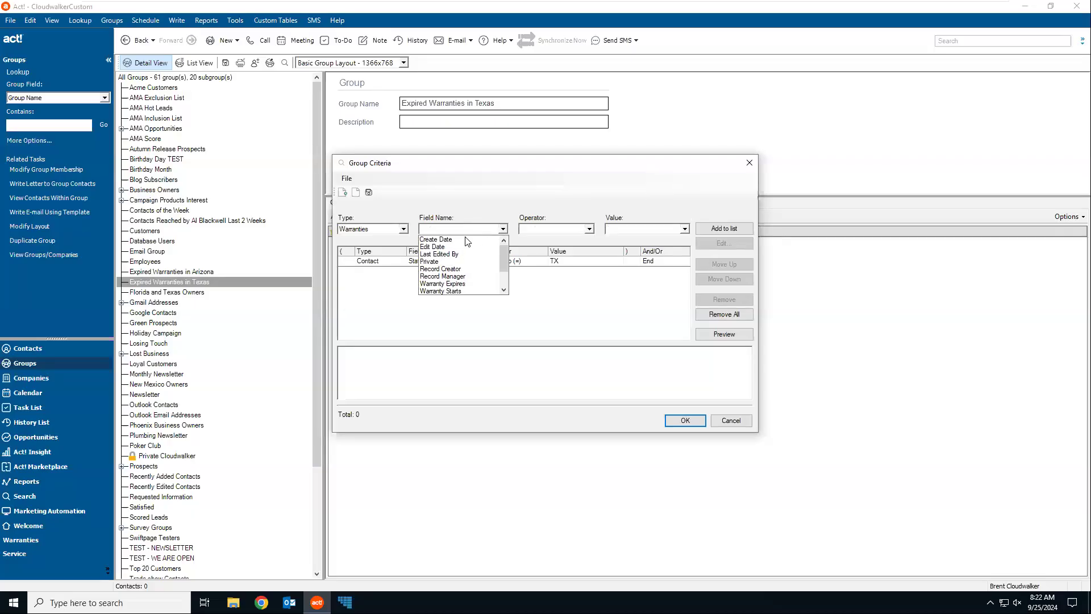
pyautogui.scroll(-2, 461, 287)
pyautogui.click(463, 272)
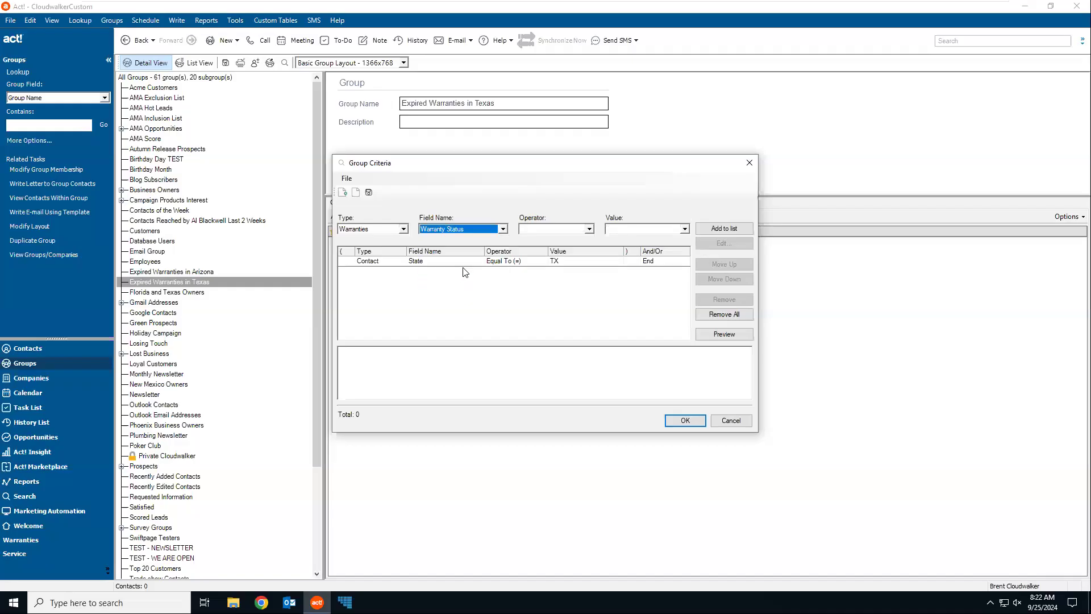
pyautogui.click(538, 230)
pyautogui.click(540, 268)
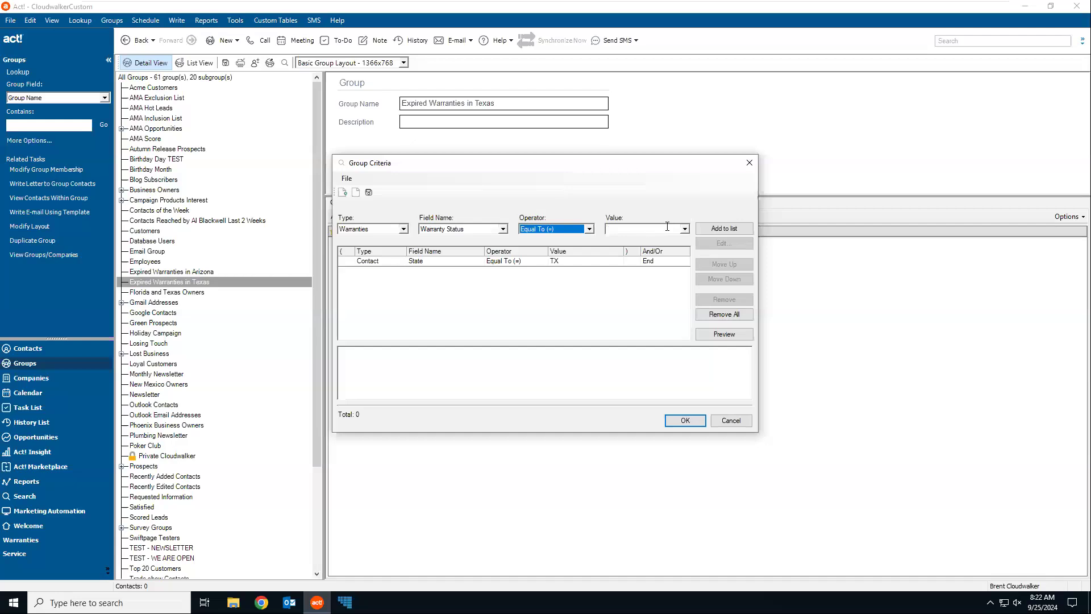
pyautogui.click(685, 229)
pyautogui.click(629, 257)
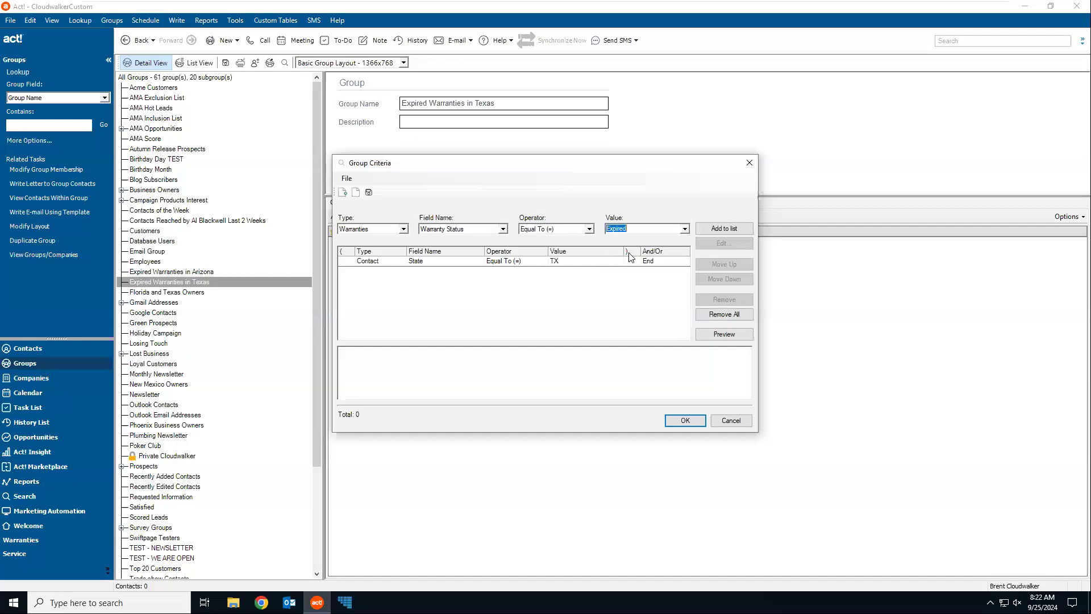
pyautogui.click(724, 228)
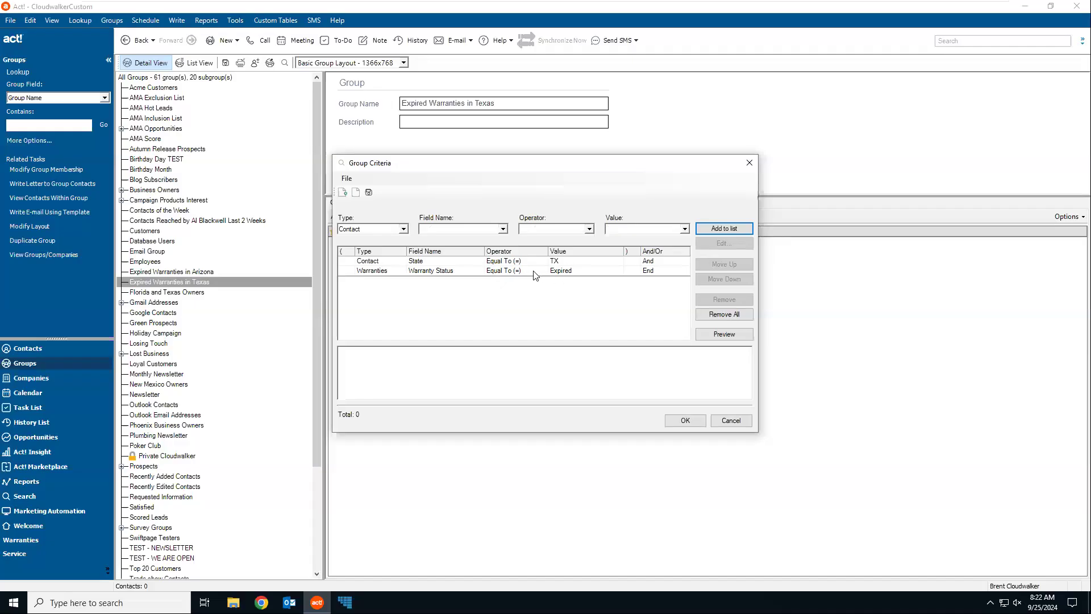
pyautogui.click(684, 420)
pyautogui.click(641, 407)
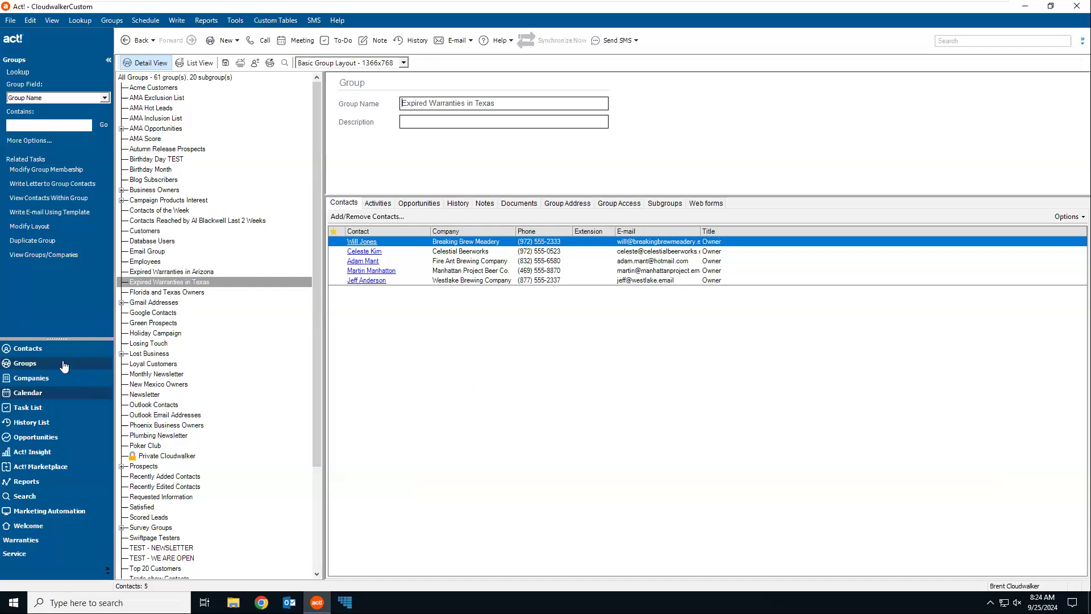
# Open the custom table manager from the contacts view and check which tables can be loaded, keeping Warranties selected
pyautogui.click(36, 347)
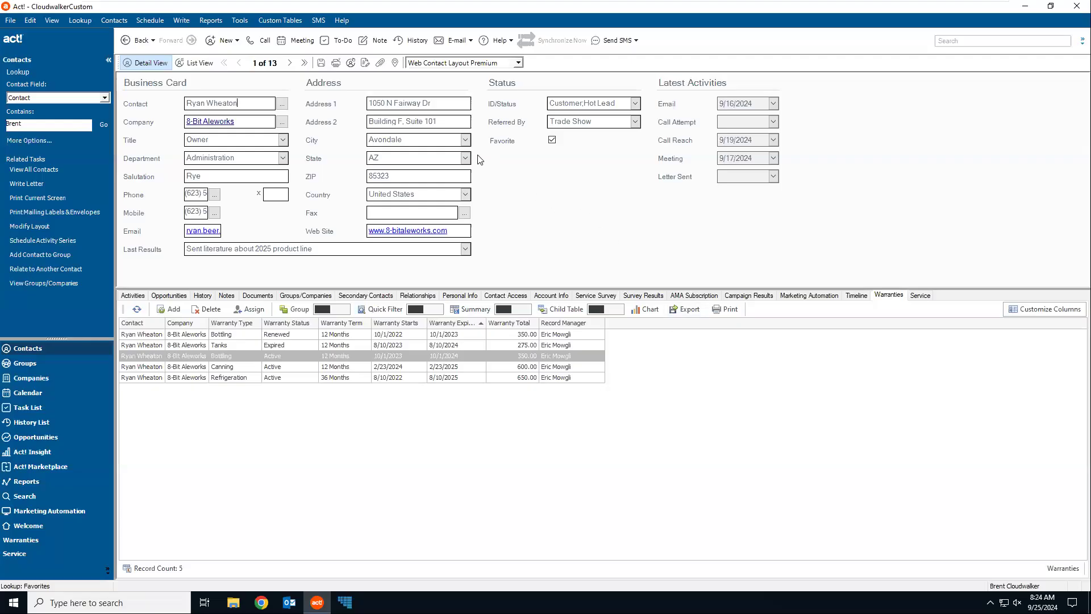
pyautogui.click(273, 24)
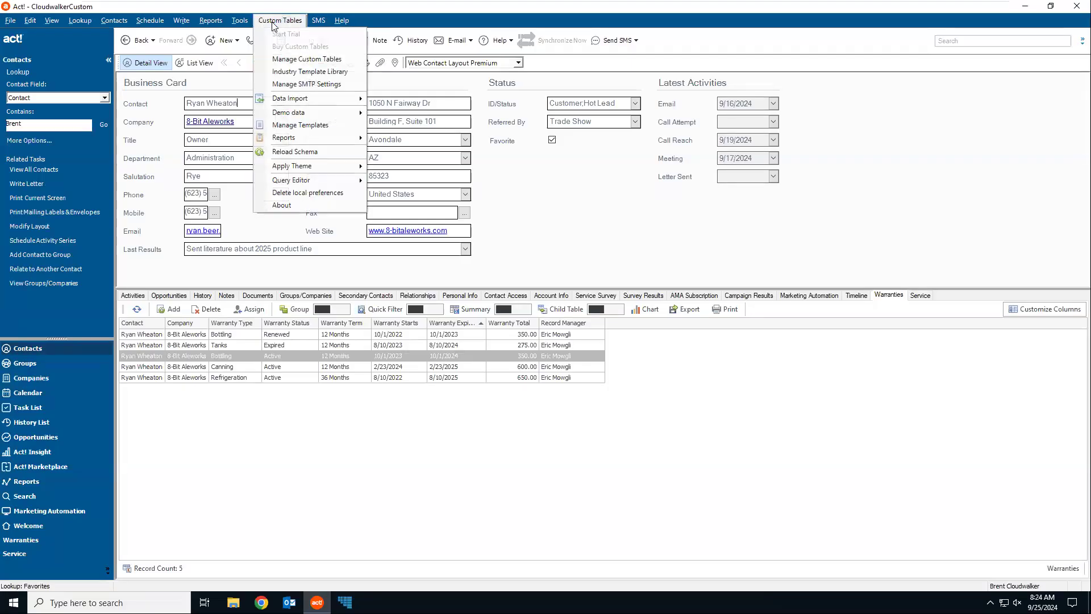
pyautogui.click(301, 61)
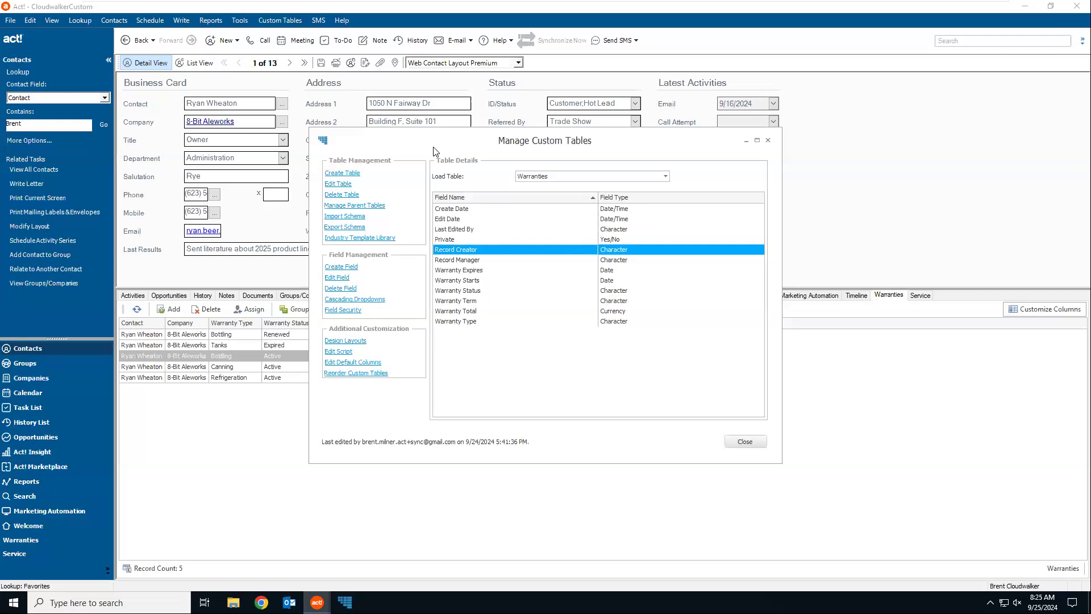
pyautogui.click(551, 181)
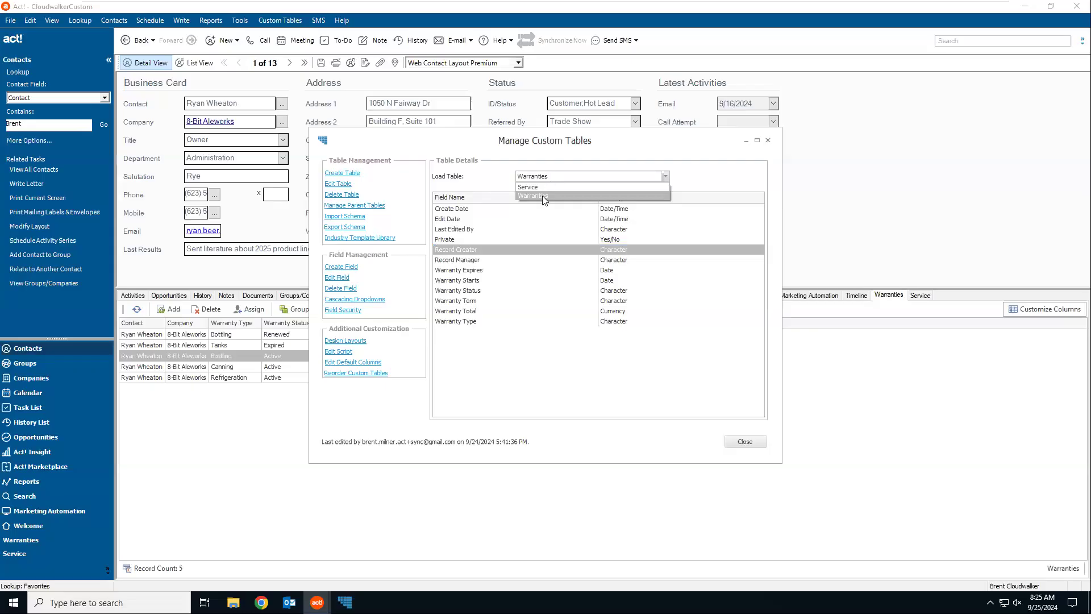
pyautogui.click(500, 178)
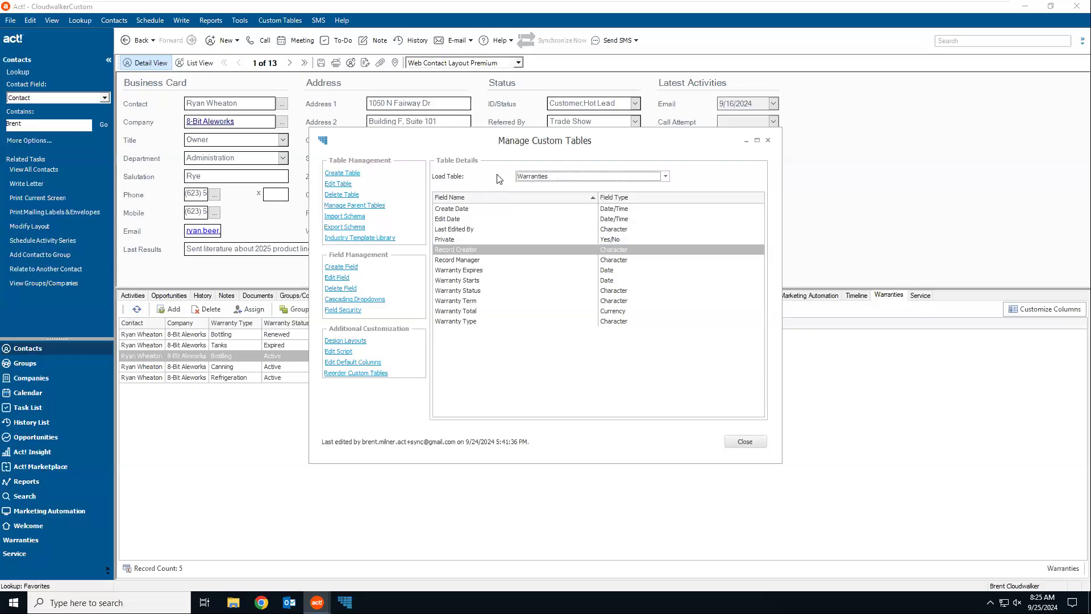
# Define a new custom table named Subscription, shown in the navbar, as a Contact tab and as a Company tab
pyautogui.click(353, 172)
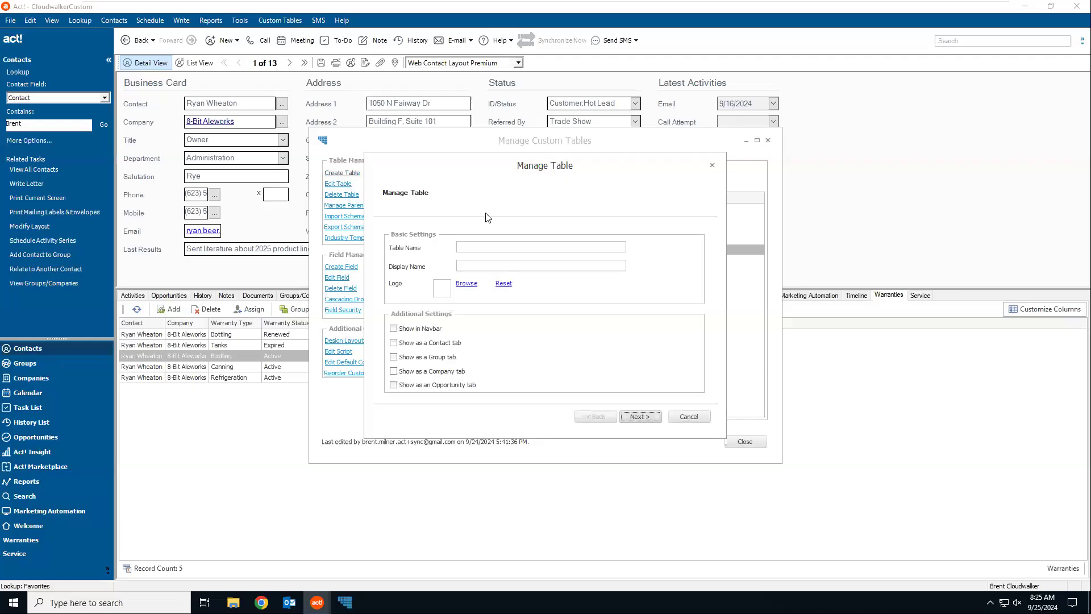
pyautogui.click(499, 246)
pyautogui.write('Subscription')
pyautogui.click(394, 329)
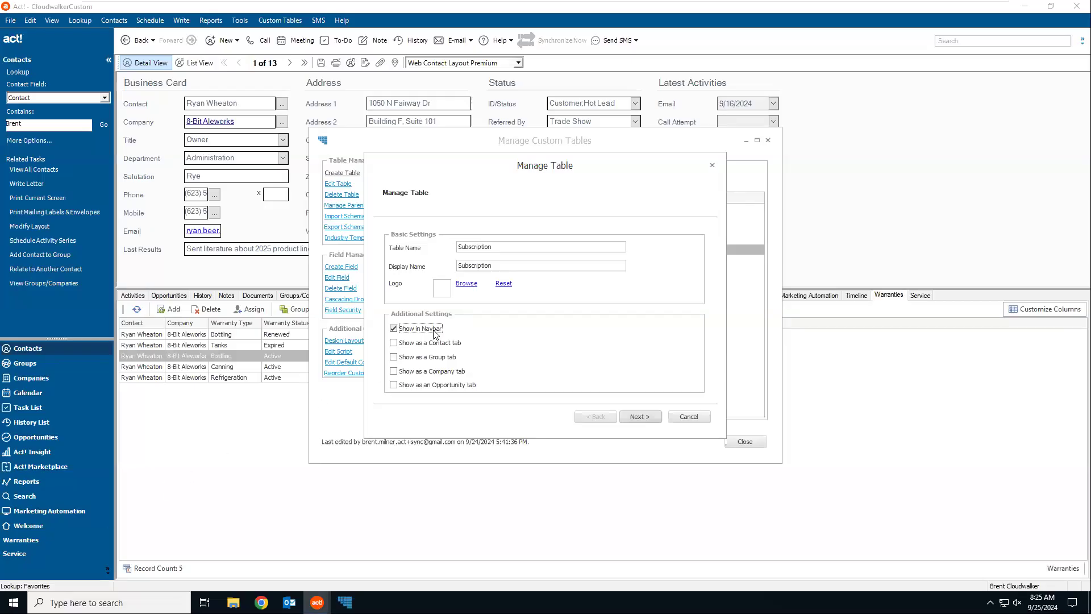
pyautogui.click(394, 343)
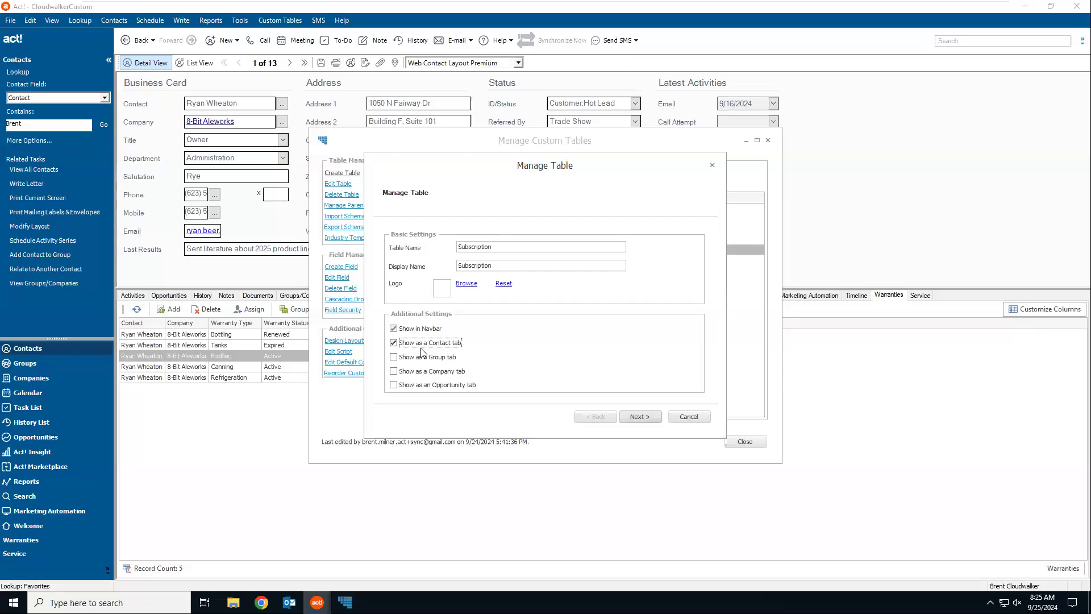
pyautogui.click(394, 371)
pyautogui.click(638, 418)
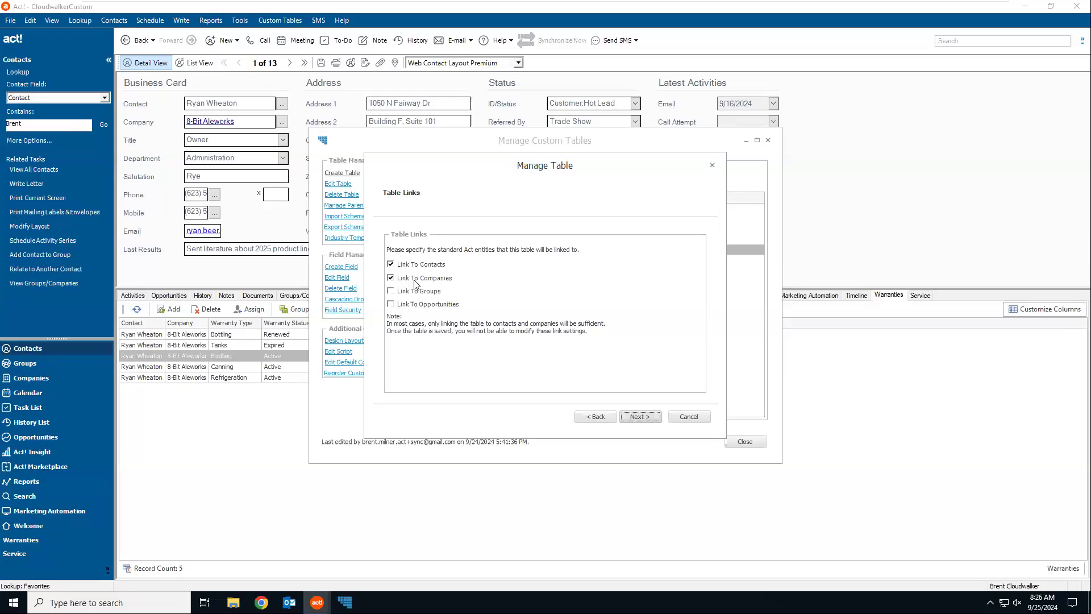
# Try to create the Subscription table with links to contacts and companies and no child table, and close the table manager
pyautogui.click(639, 417)
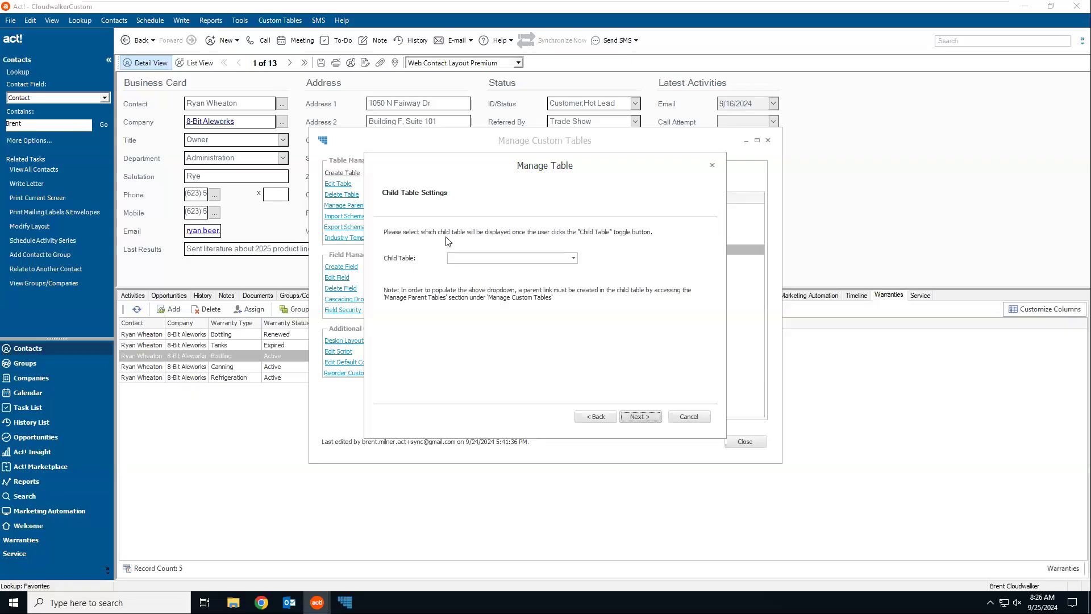
pyautogui.click(637, 419)
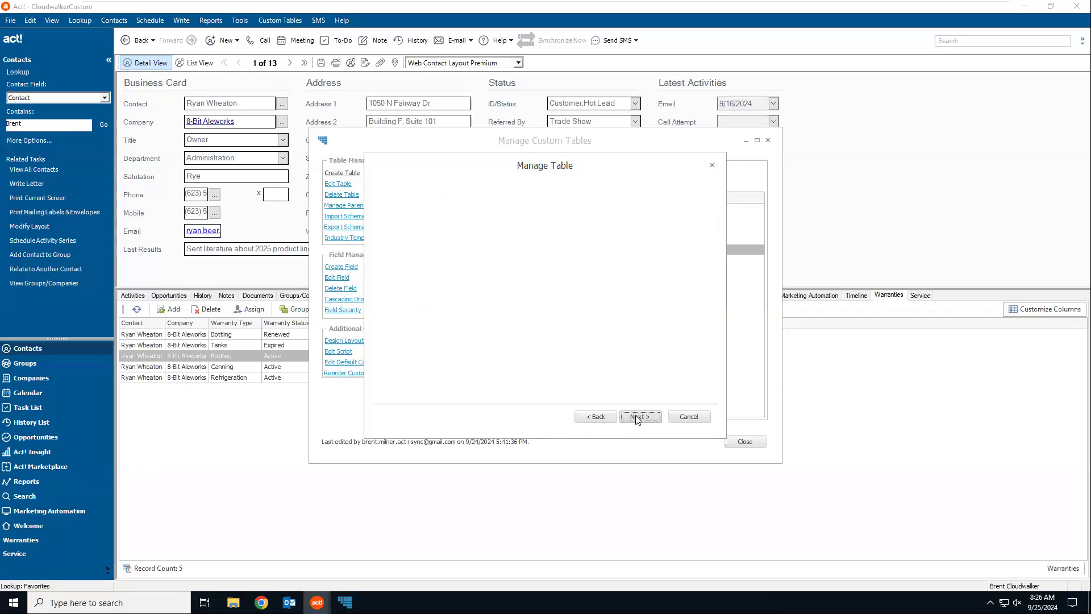
pyautogui.click(633, 419)
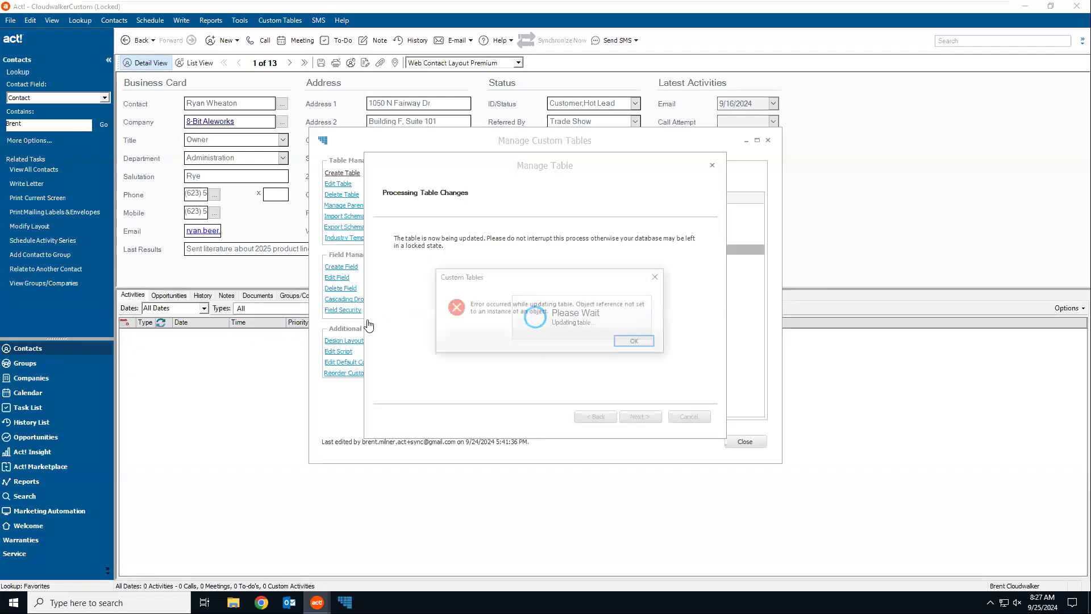
pyautogui.click(636, 342)
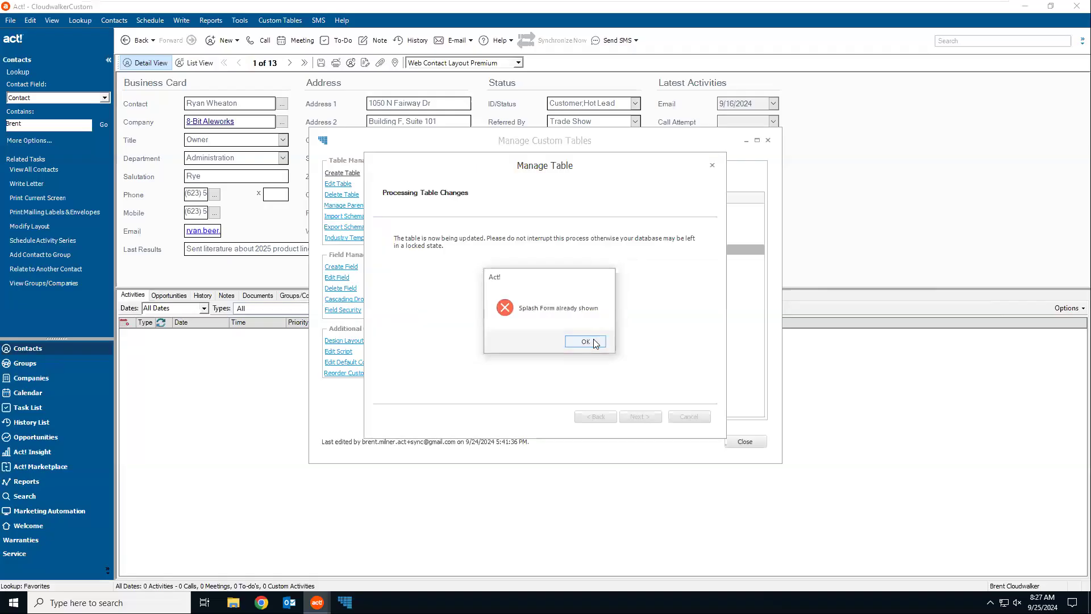
pyautogui.click(586, 341)
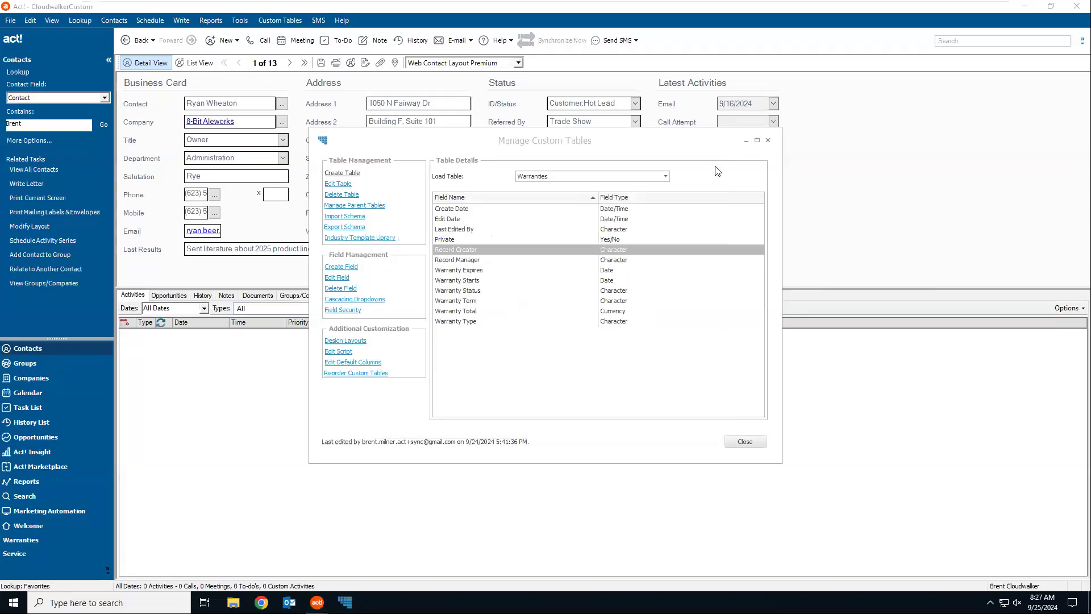
pyautogui.click(745, 442)
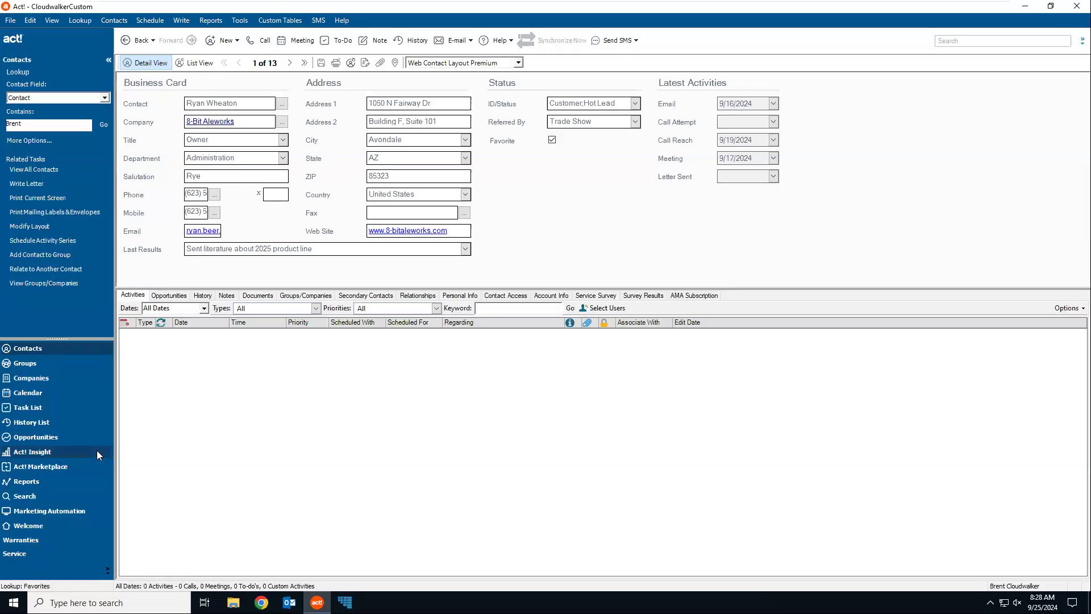
# Open the Warranties table and view its blank new-record form, closing it without adding a record
pyautogui.click(29, 539)
pyautogui.click(165, 79)
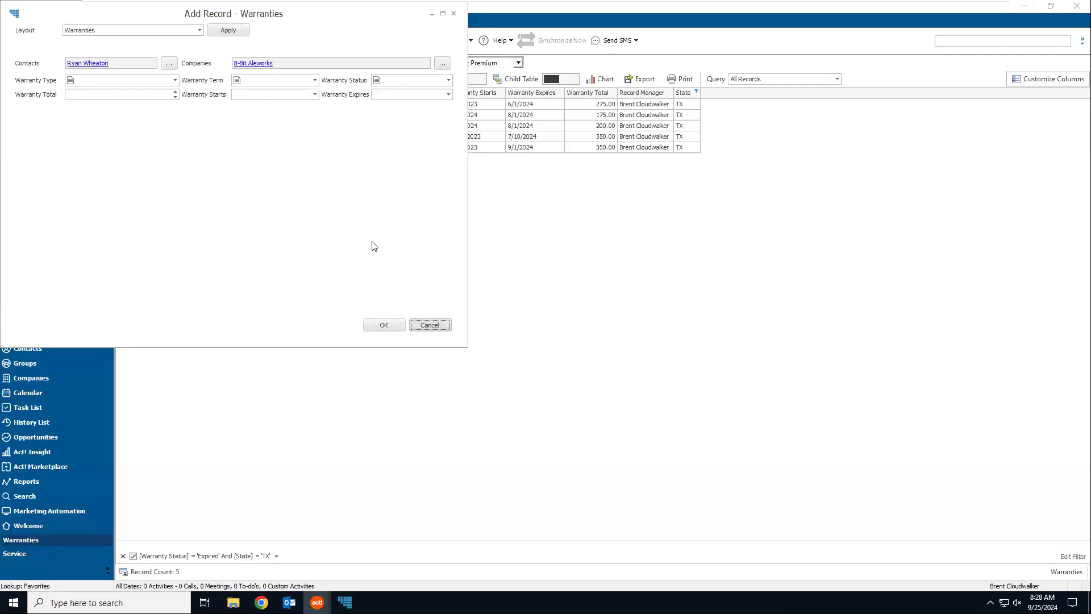
pyautogui.click(430, 325)
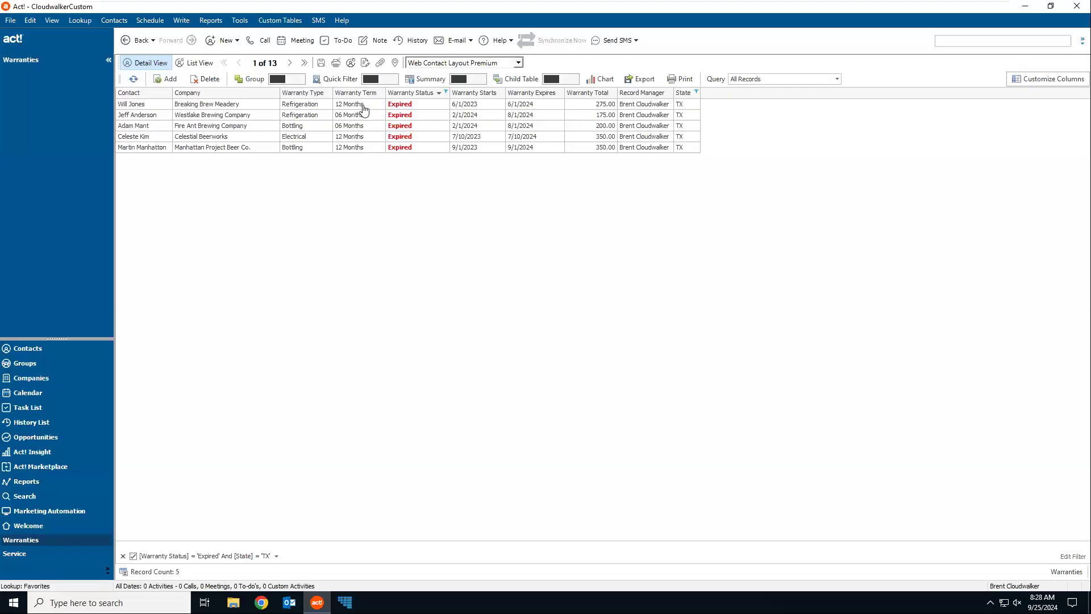
# Browse the Industry Template Library's templates by function and by industry, and preview the Product Inventory template
pyautogui.click(279, 20)
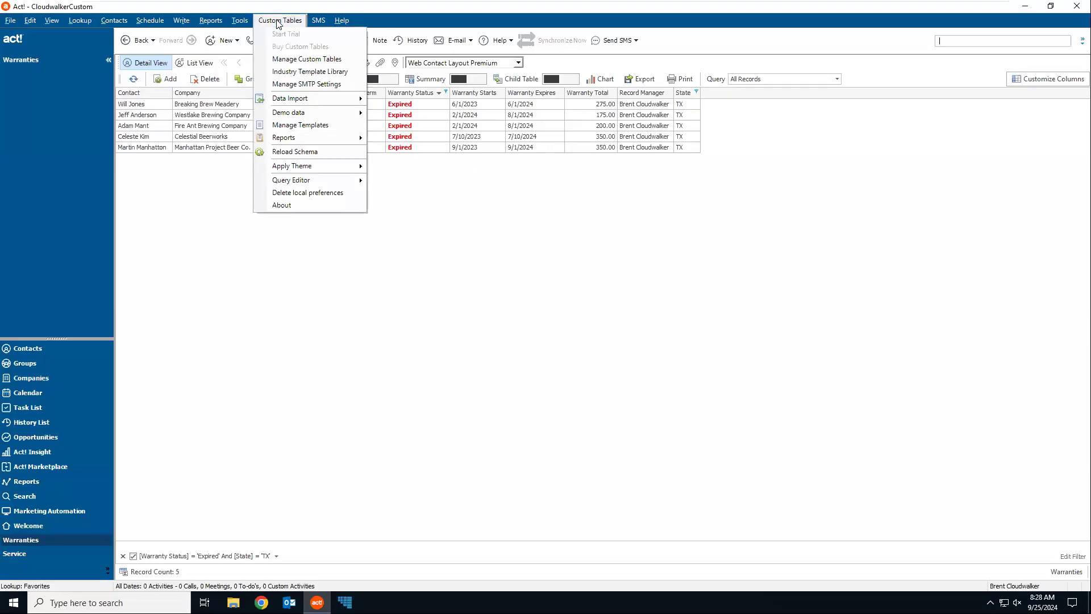
pyautogui.click(296, 72)
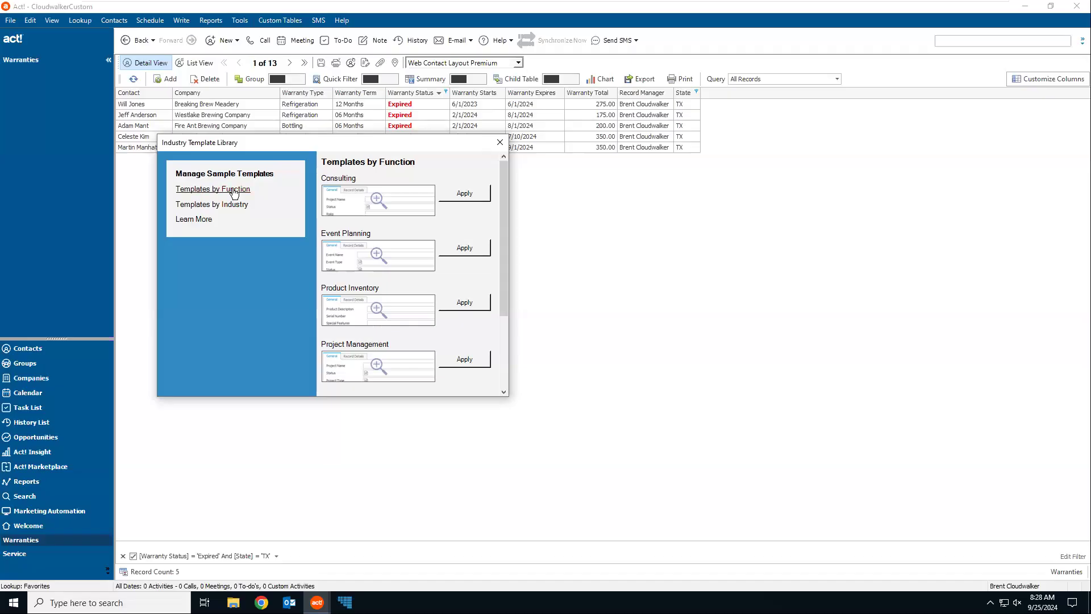
pyautogui.click(235, 207)
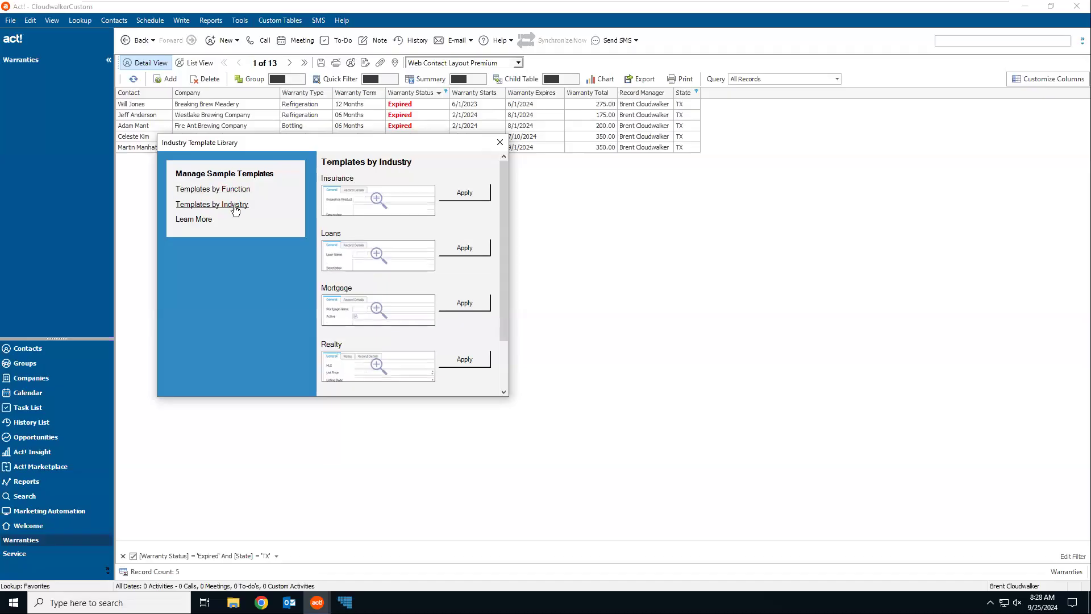
pyautogui.moveTo(500, 228); pyautogui.dragTo(515, 199)
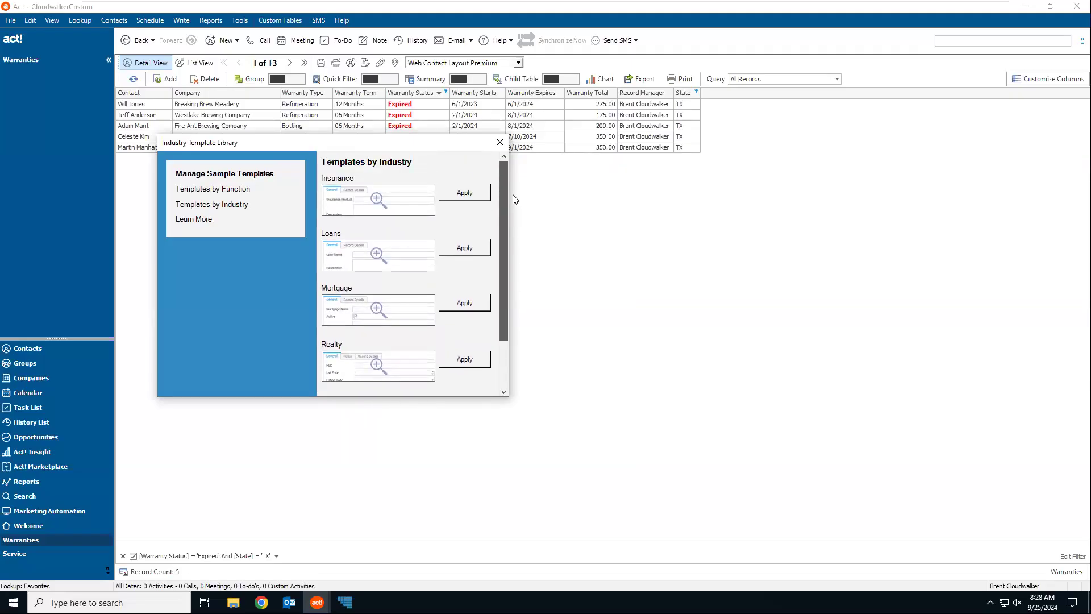
pyautogui.click(211, 190)
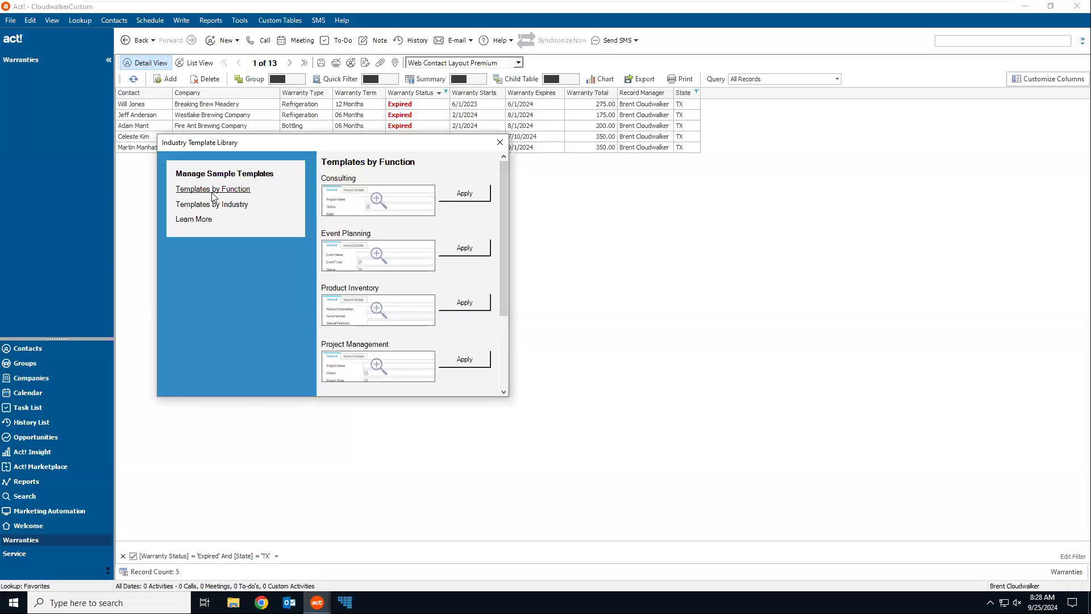
pyautogui.click(378, 310)
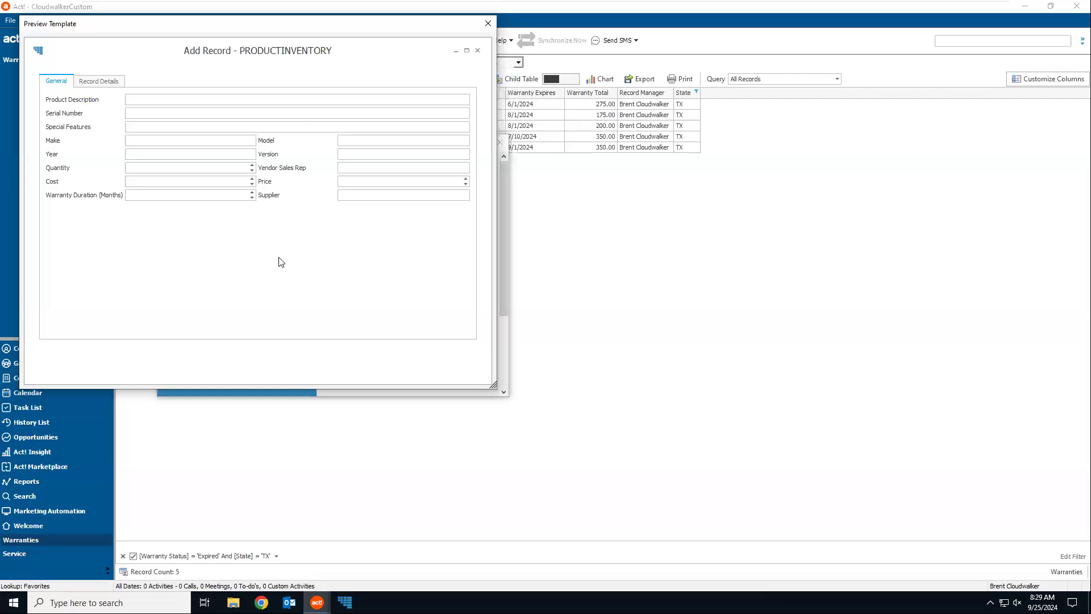
pyautogui.click(486, 26)
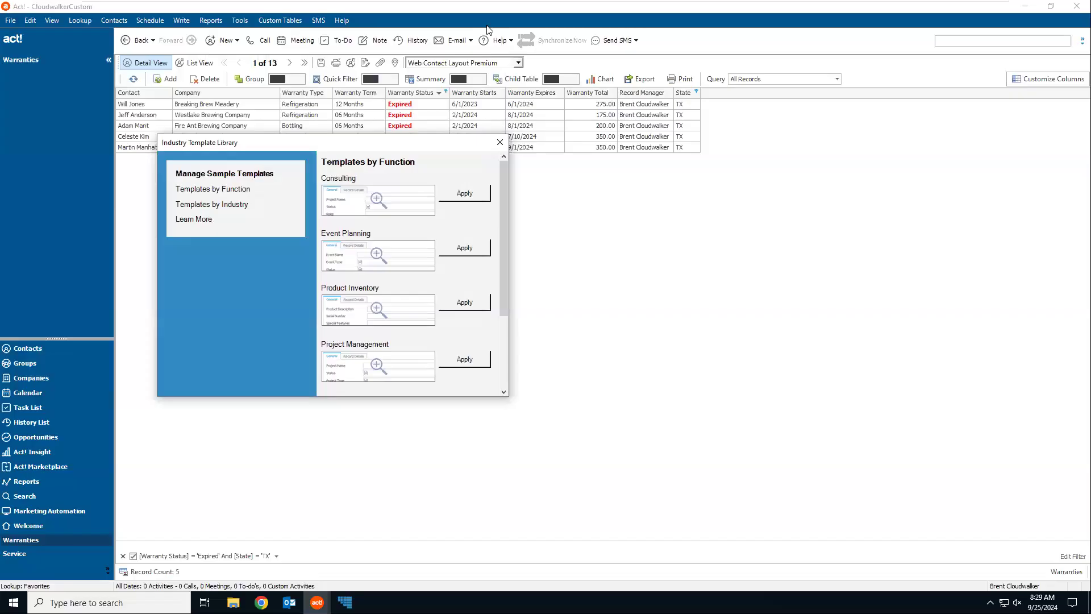